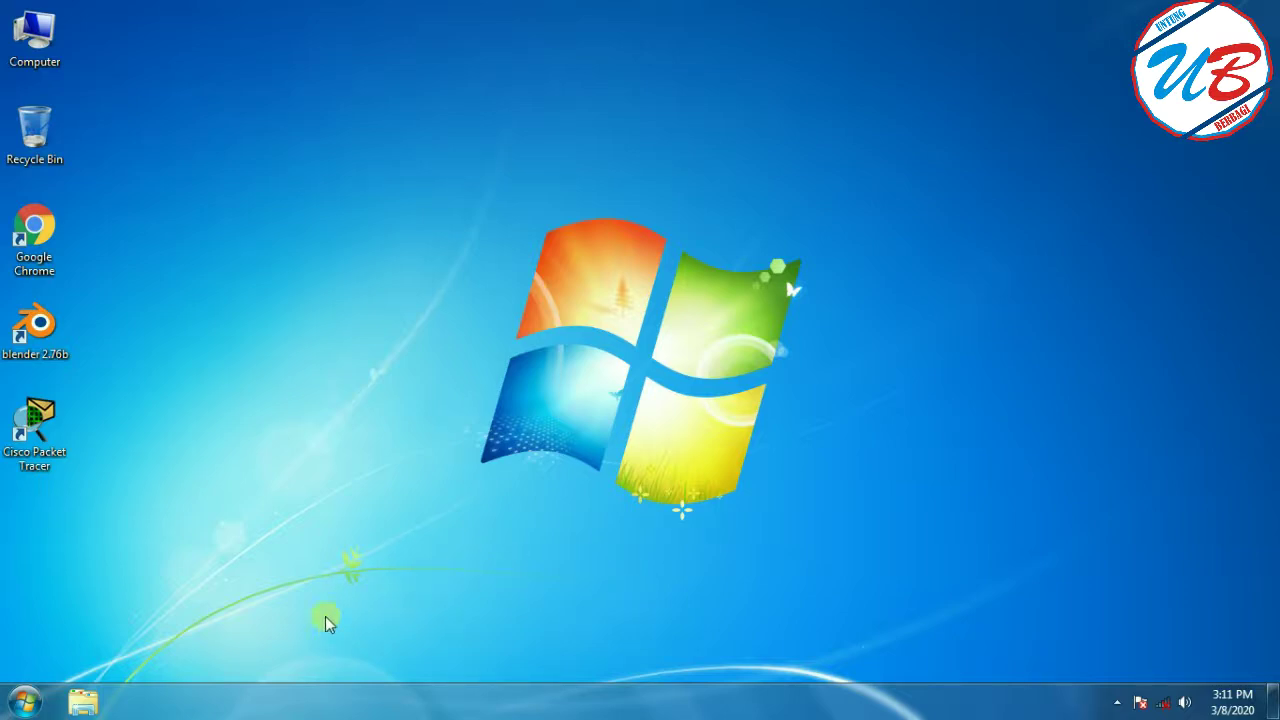
Search the installed programs for ON-SCREEN KEYBOARD and launch the On-Screen Keyboard
left_click(22, 708)
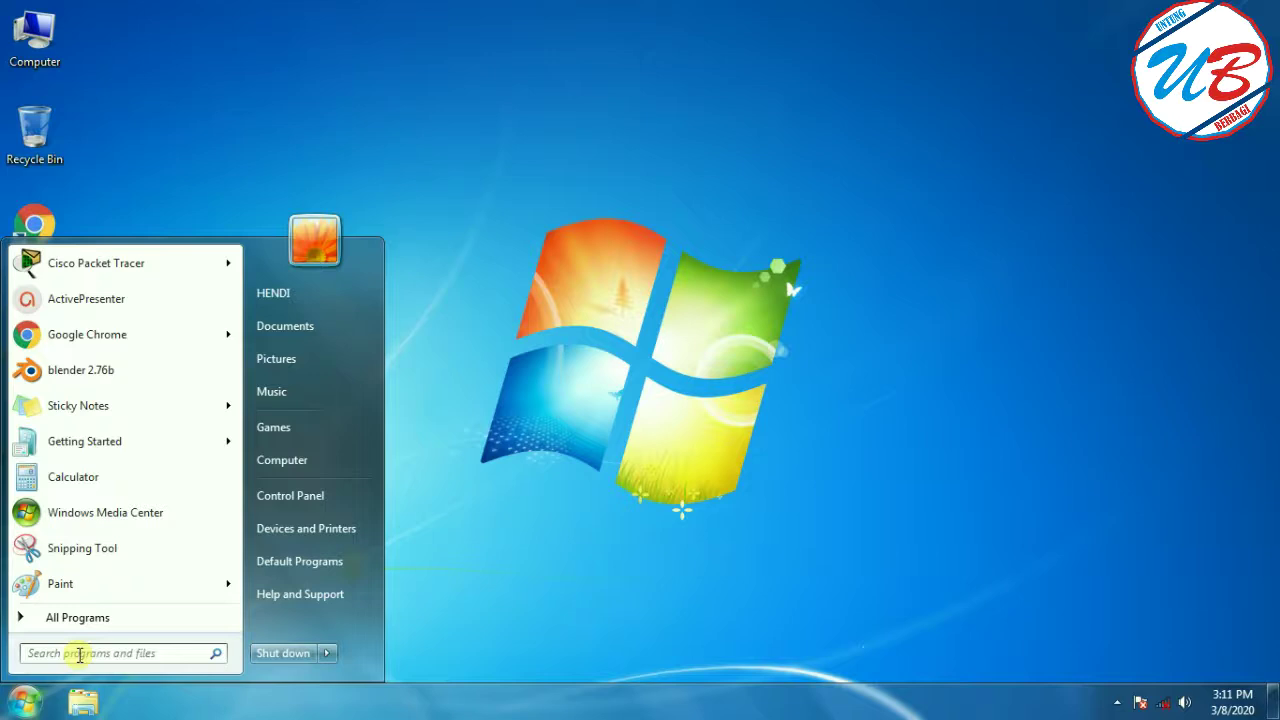
type("ON-SCRE")
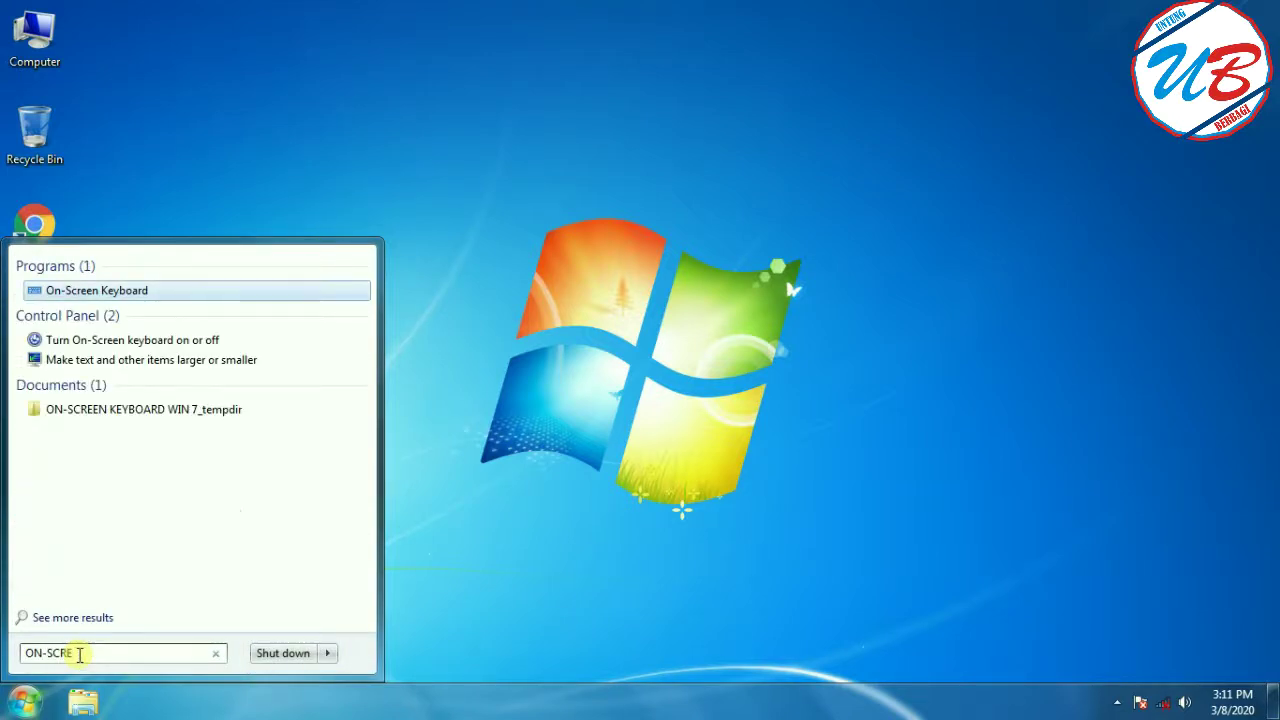
type("EN K")
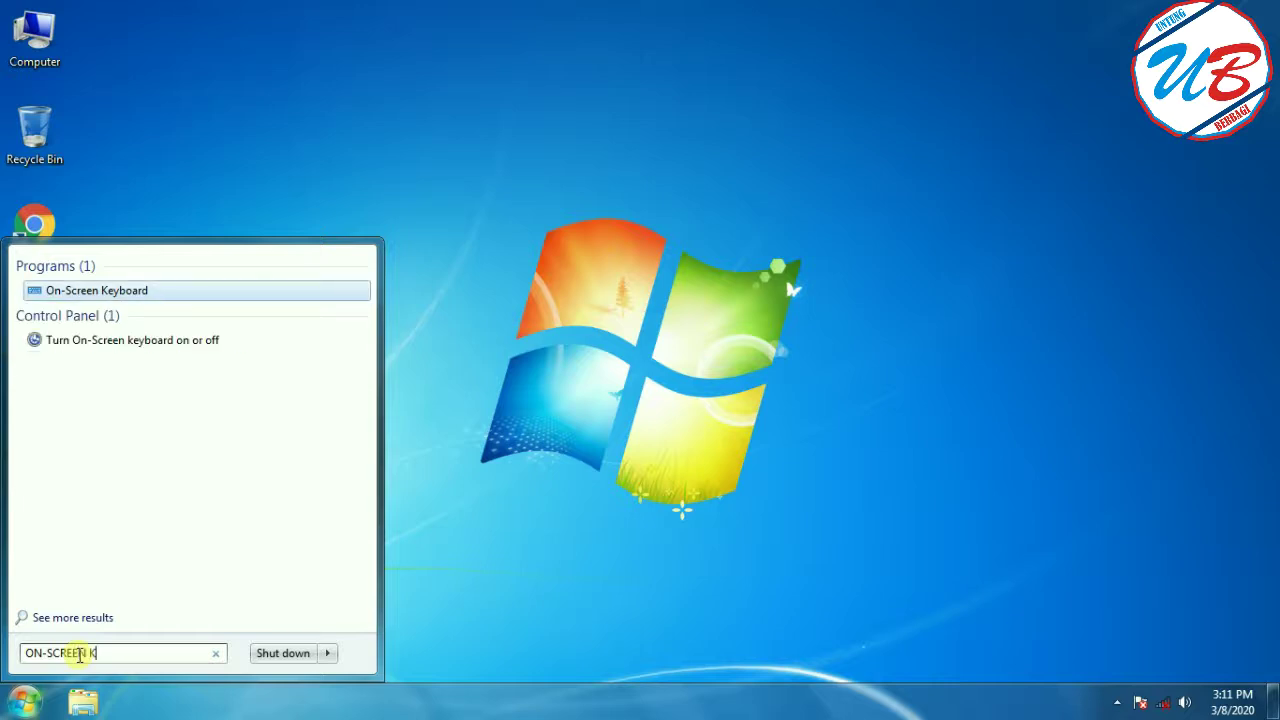
type("EYB")
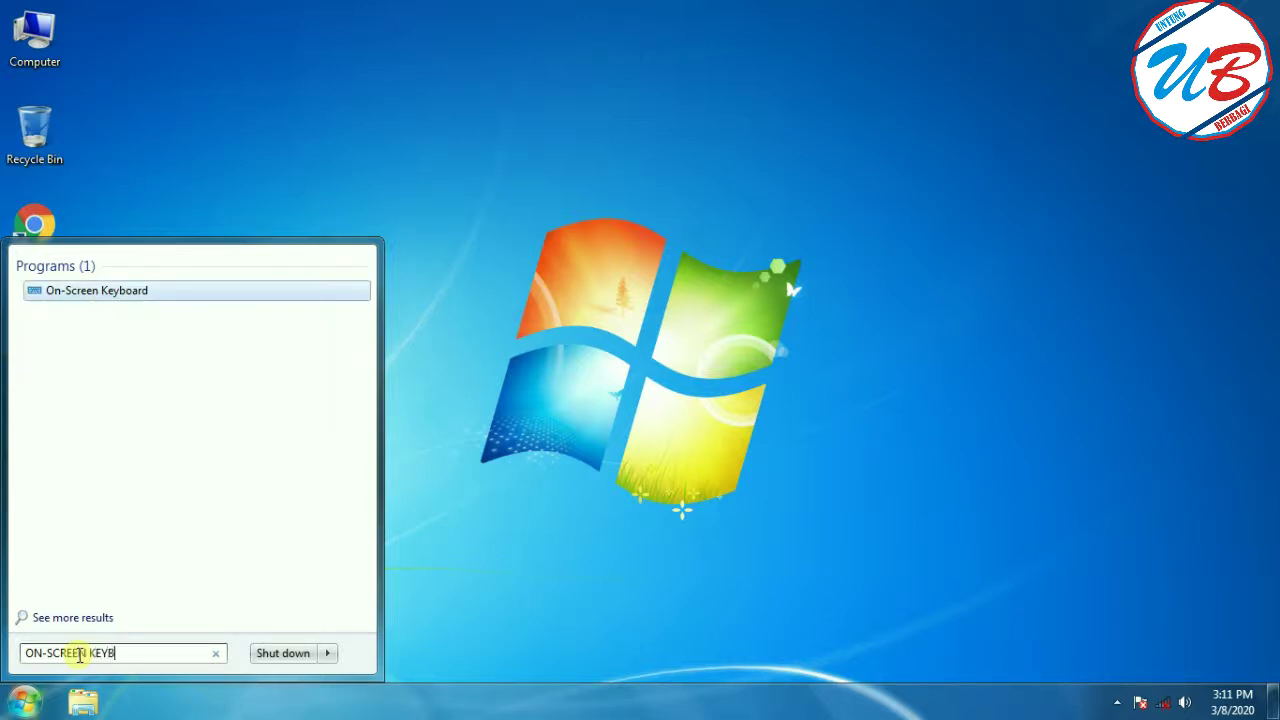
type("OAED")
key("BackSpace")
key("BackSpace")
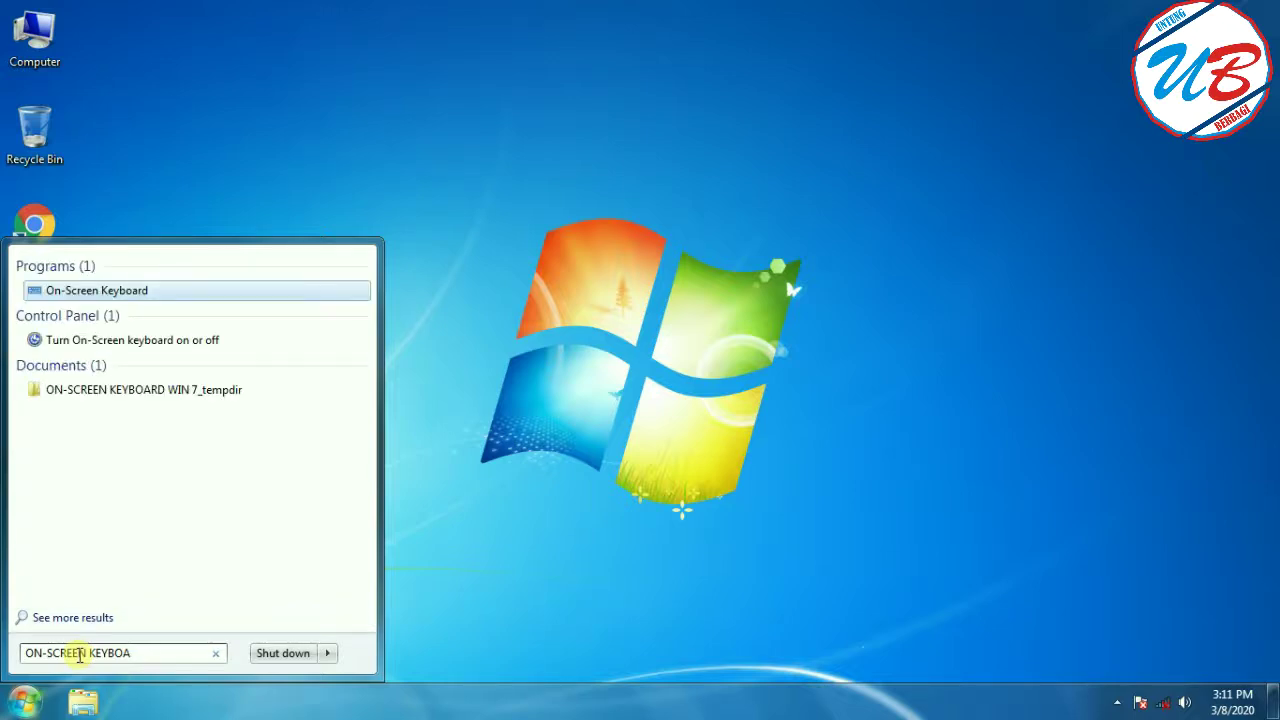
type("RD")
left_click(203, 291)
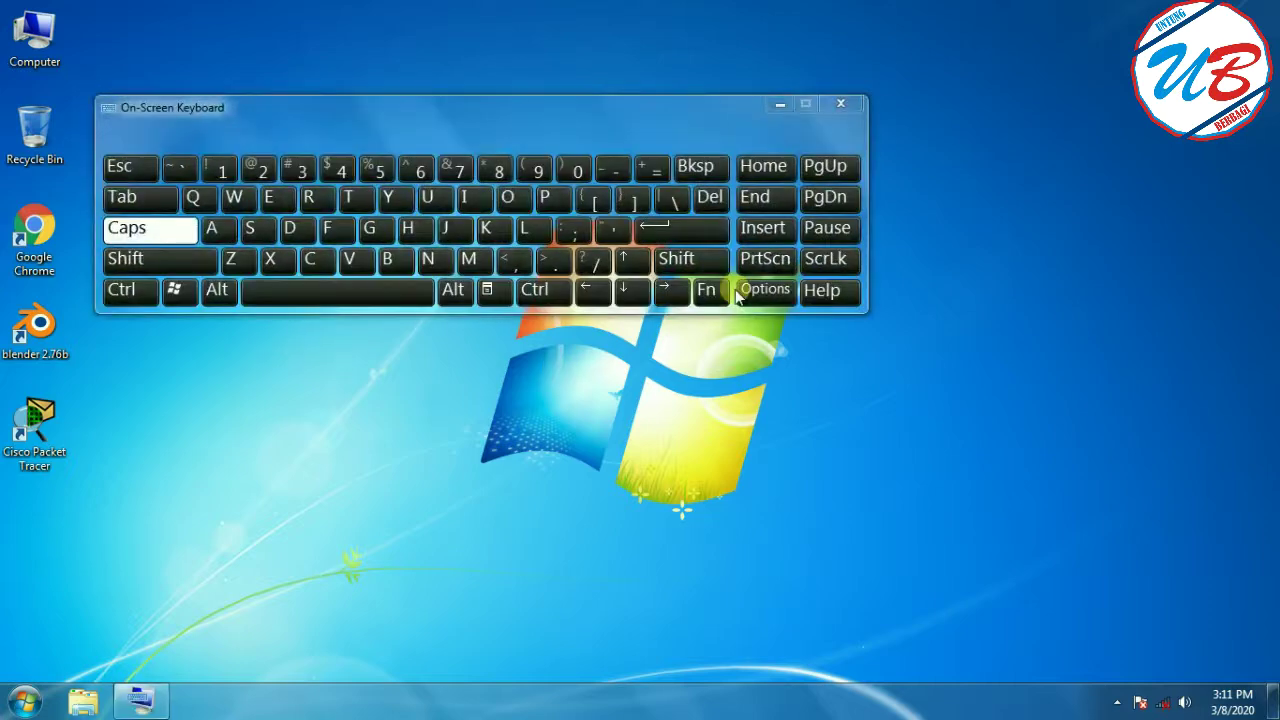
Move the On-Screen Keyboard window down toward the middle of the desktop and close it
left_click_drag(486, 106, 559, 224)
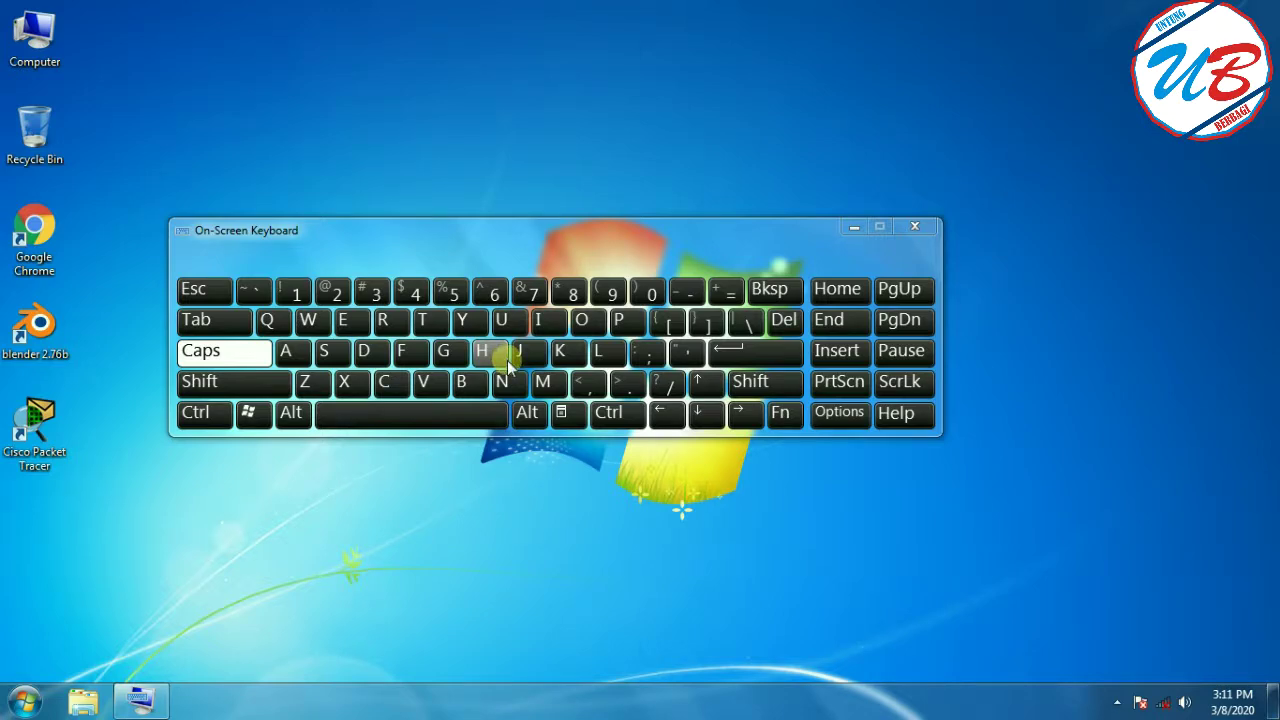
left_click_drag(451, 237, 481, 311)
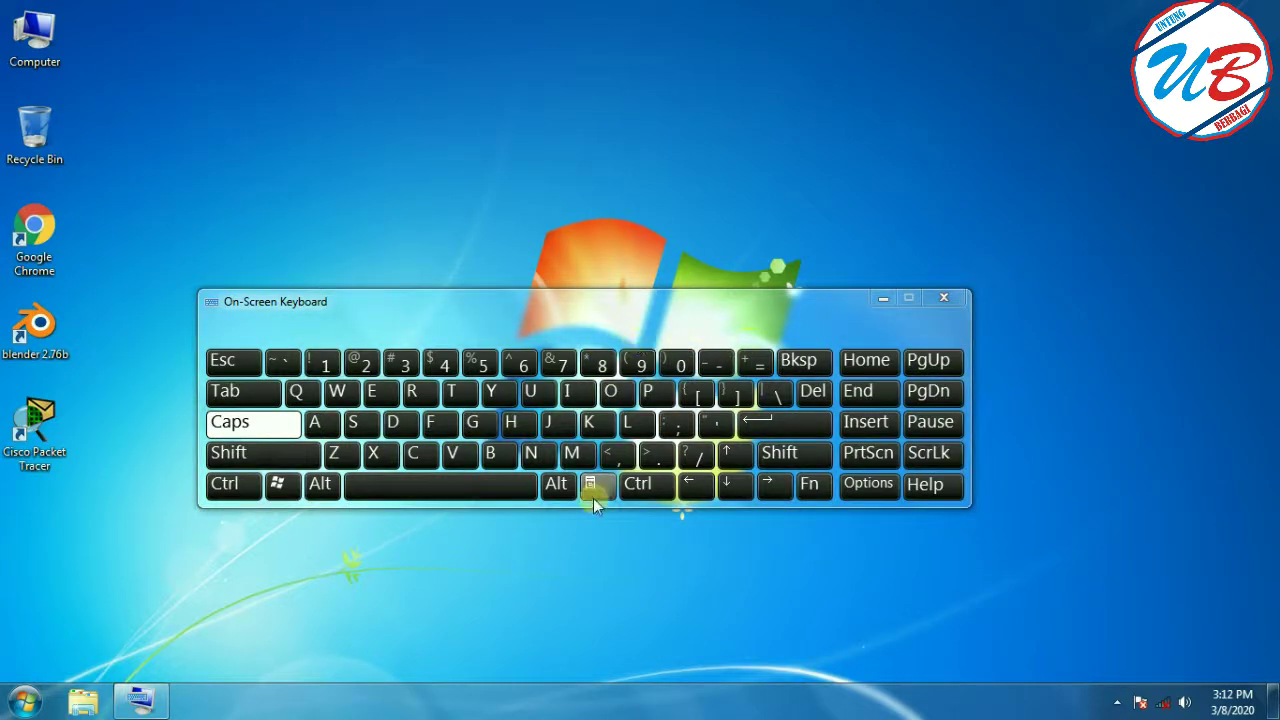
left_click(943, 297)
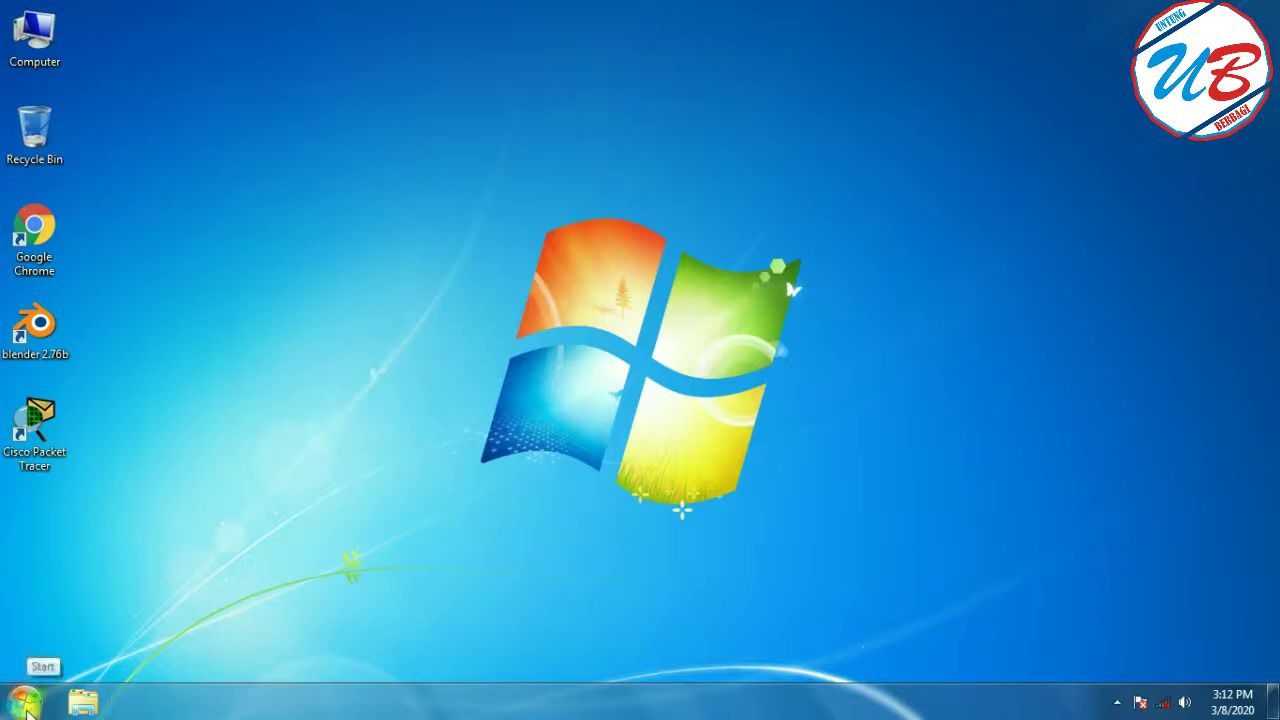
Launch the On-Screen Keyboard from the Ease of Access group in Accessories and move its window slightly sideways
left_click(26, 705)
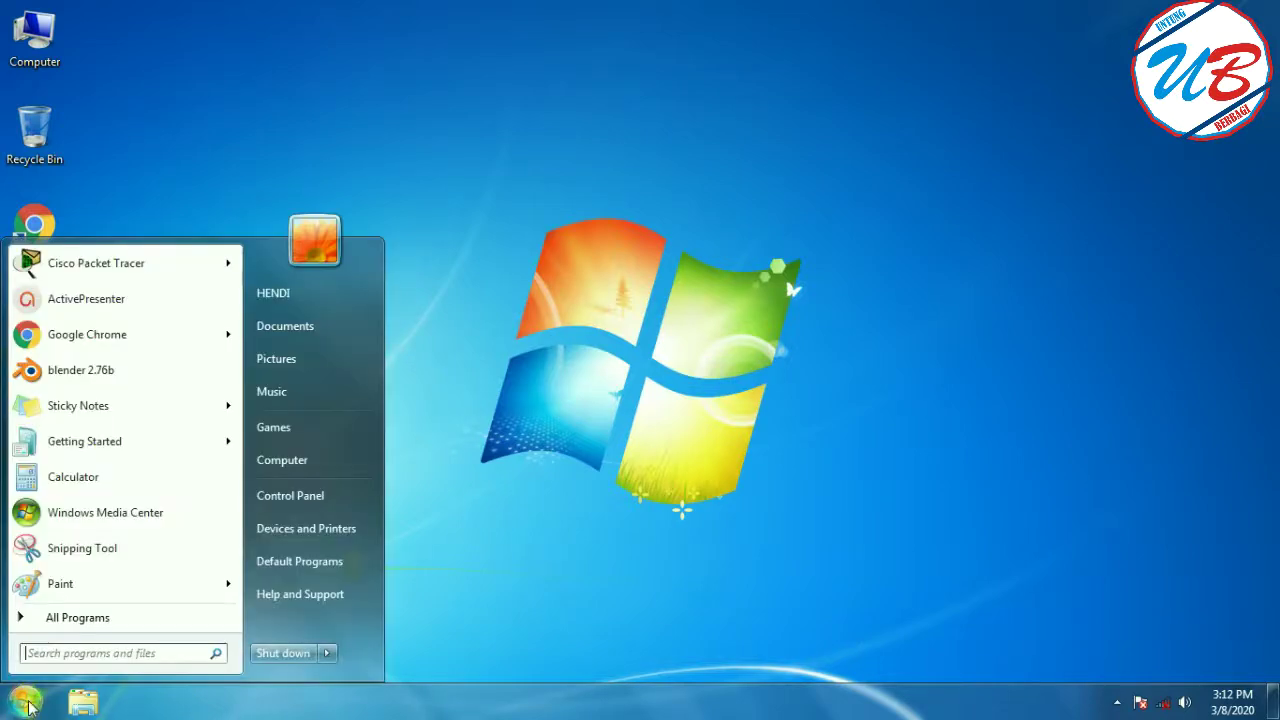
left_click(137, 621)
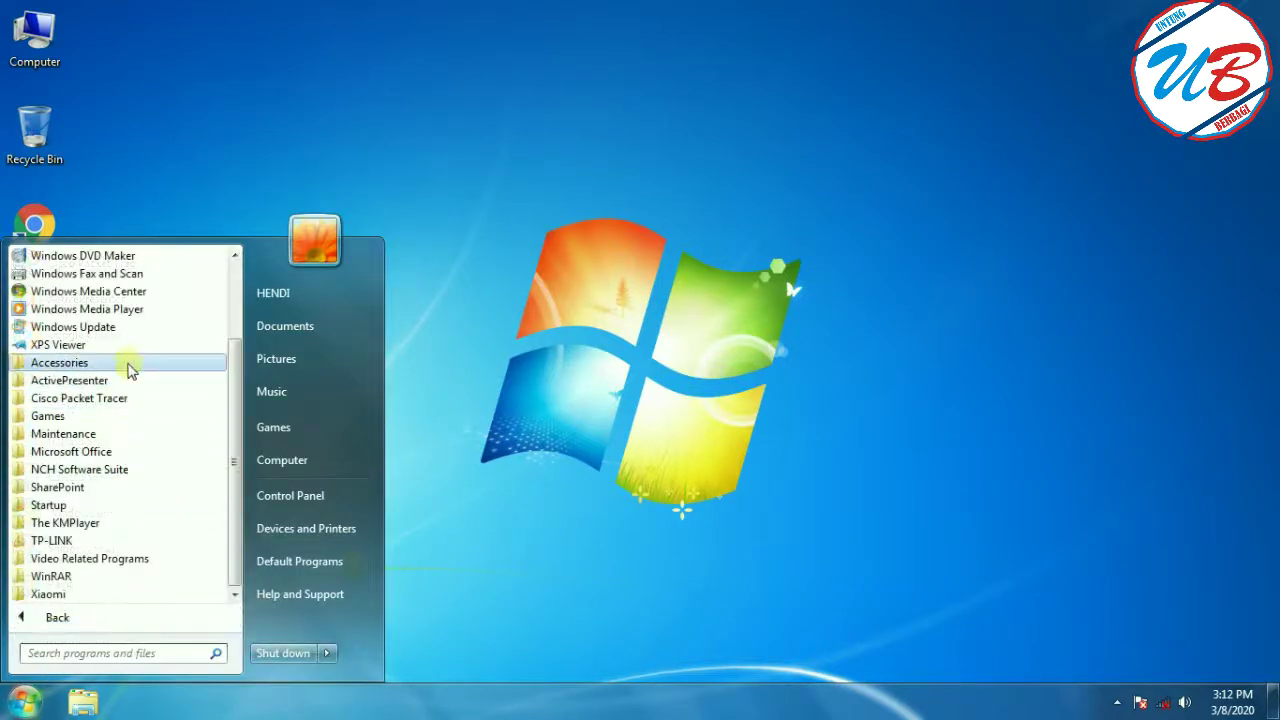
left_click(86, 365)
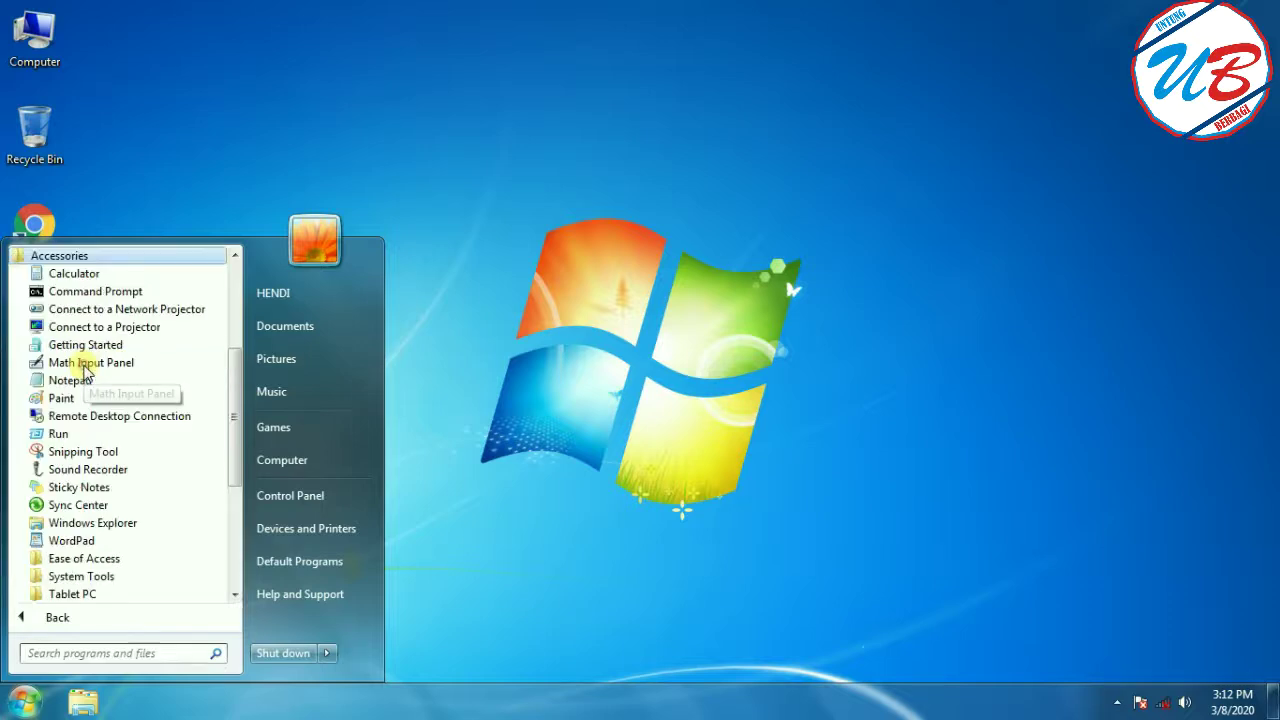
left_click(142, 557)
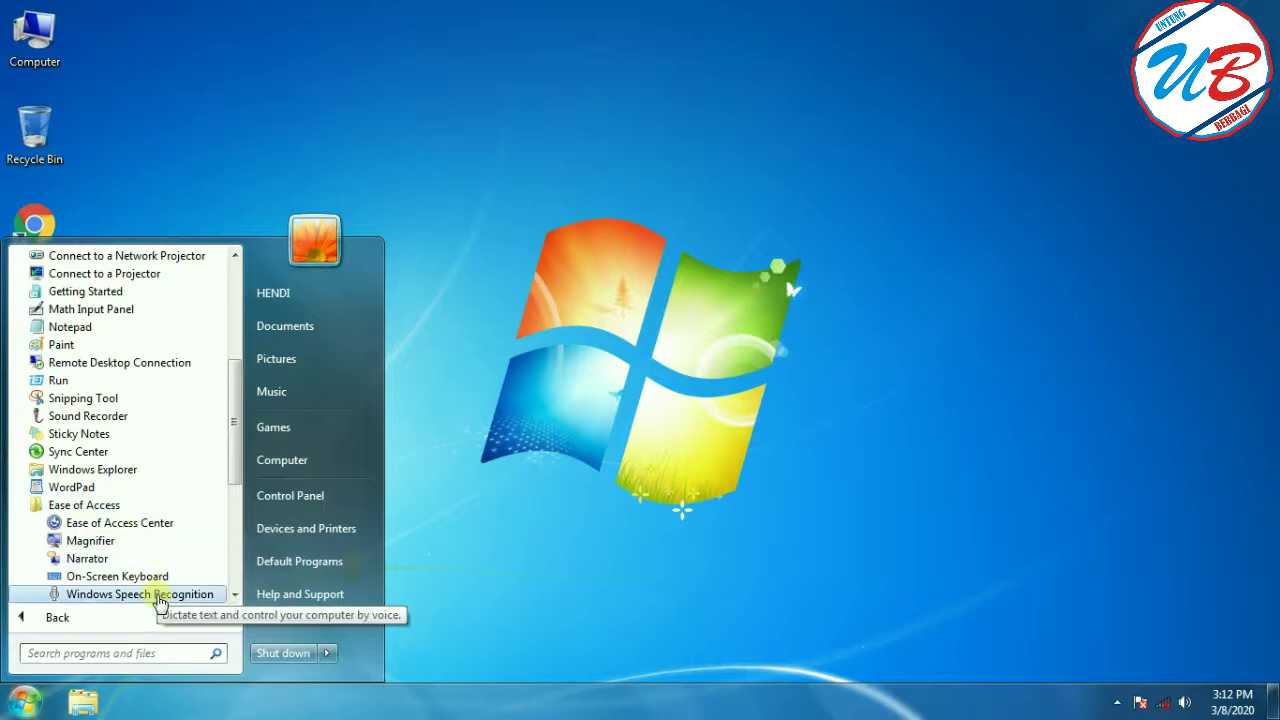
scroll(228, 460, "down", 2)
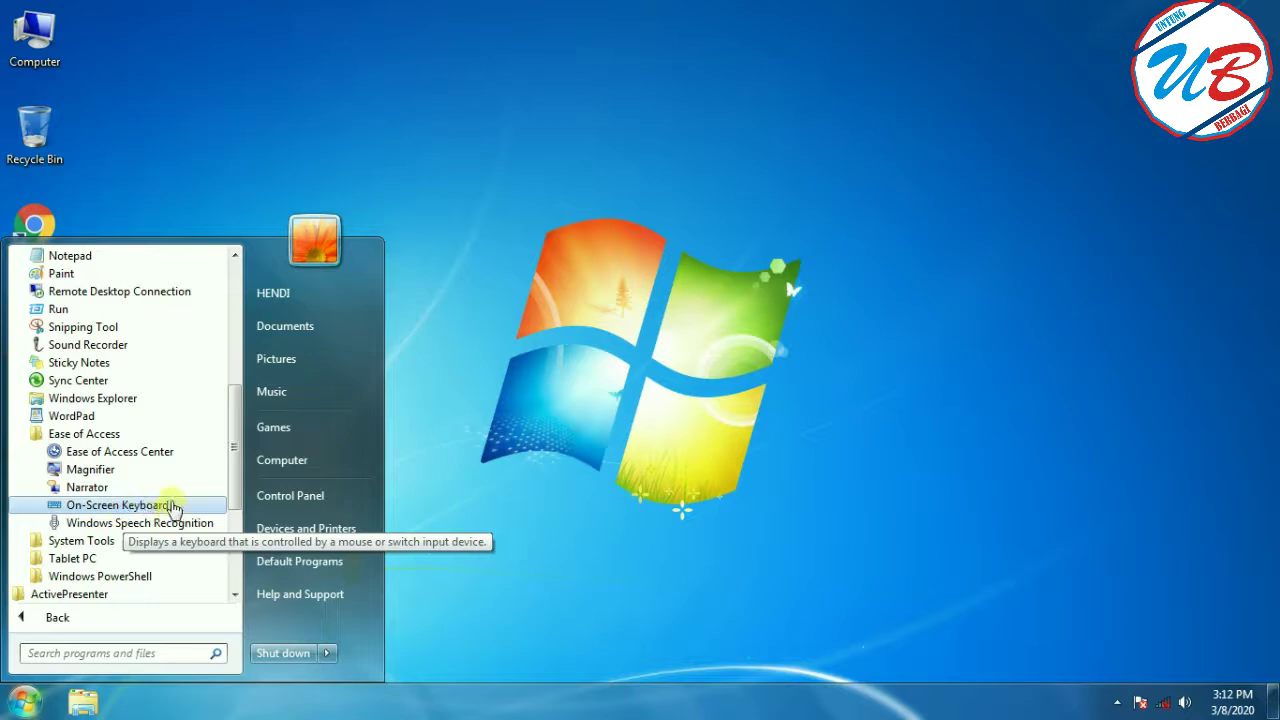
left_click(168, 510)
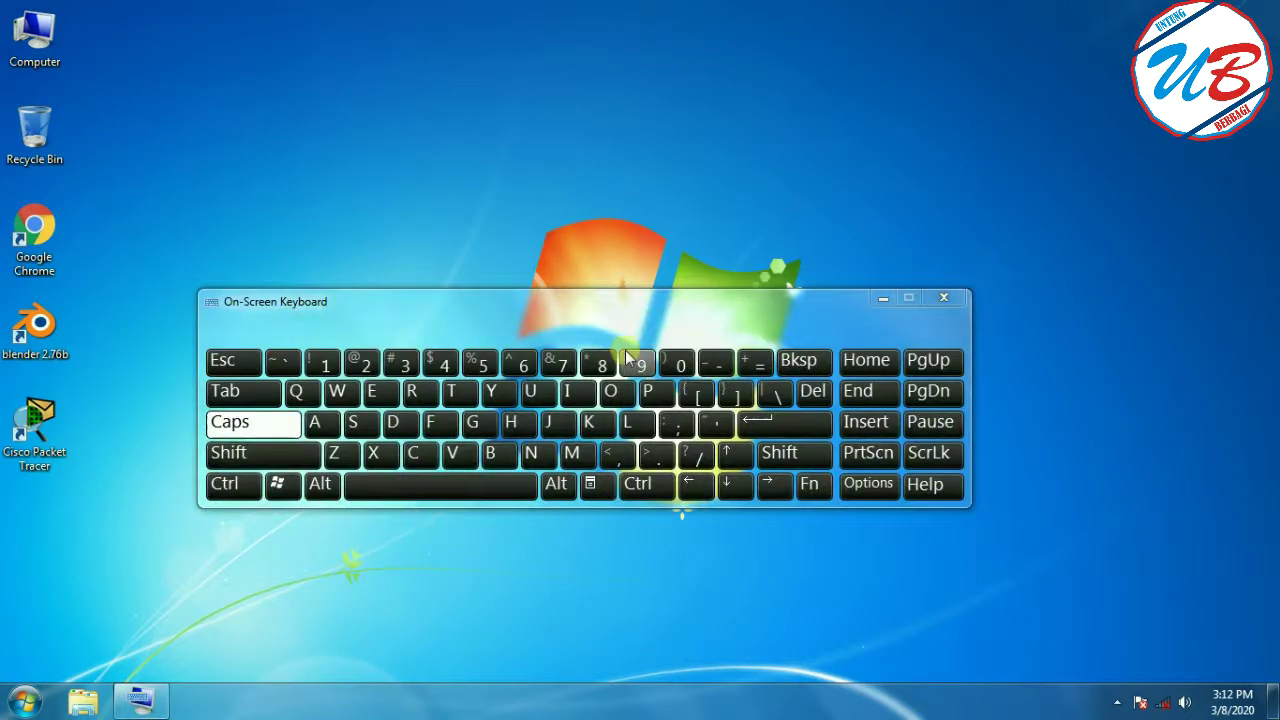
left_click_drag(608, 314, 589, 311)
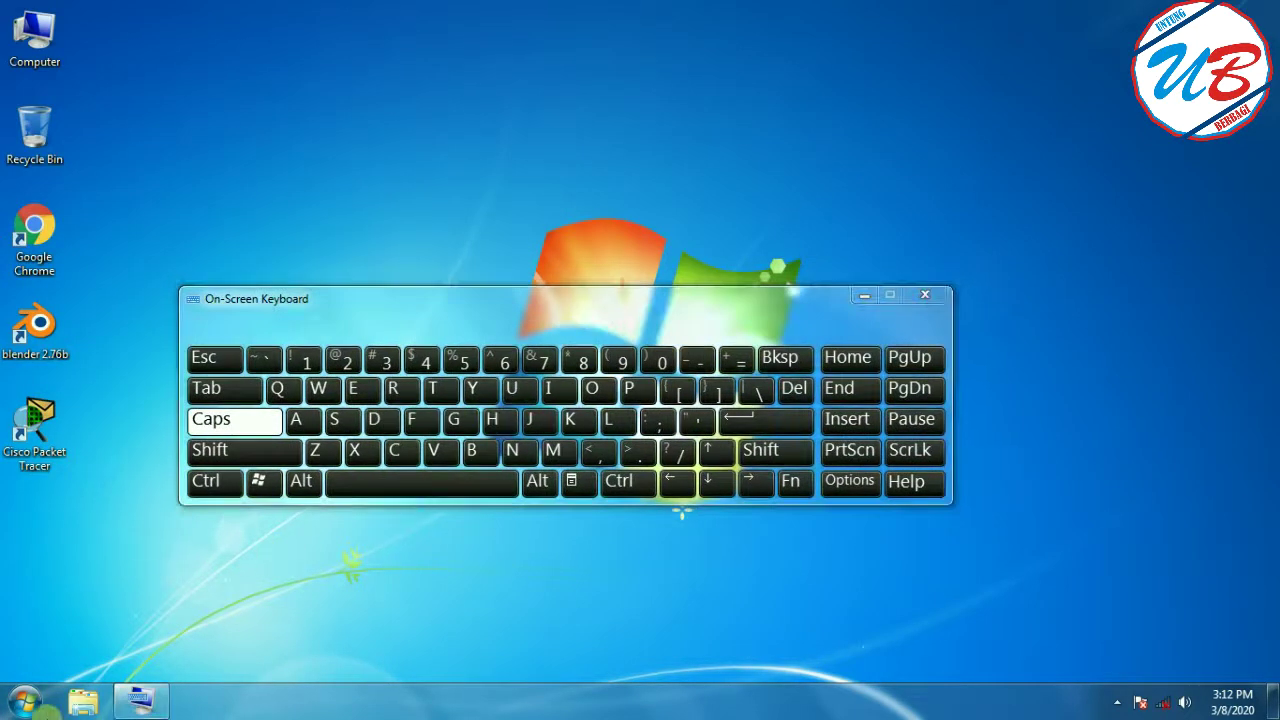
Launch Microsoft Word 2010 from the Microsoft Office program group
left_click(24, 700)
left_click(68, 620)
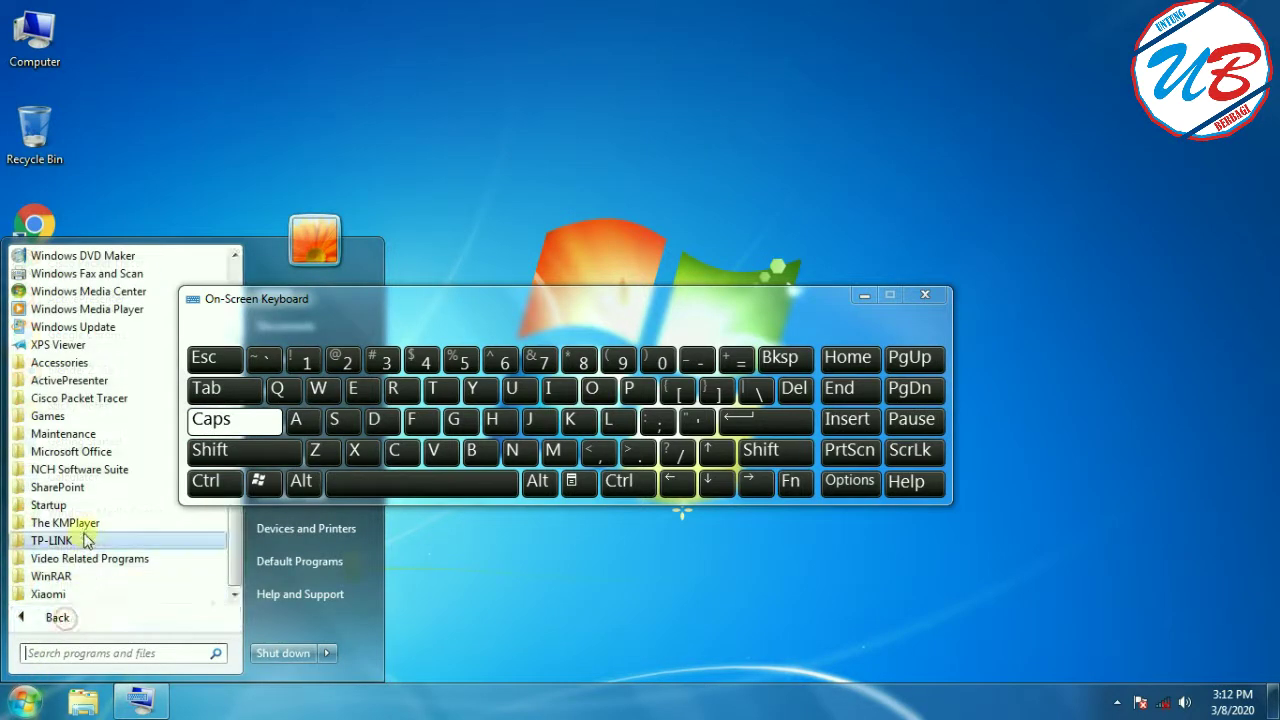
left_click(95, 450)
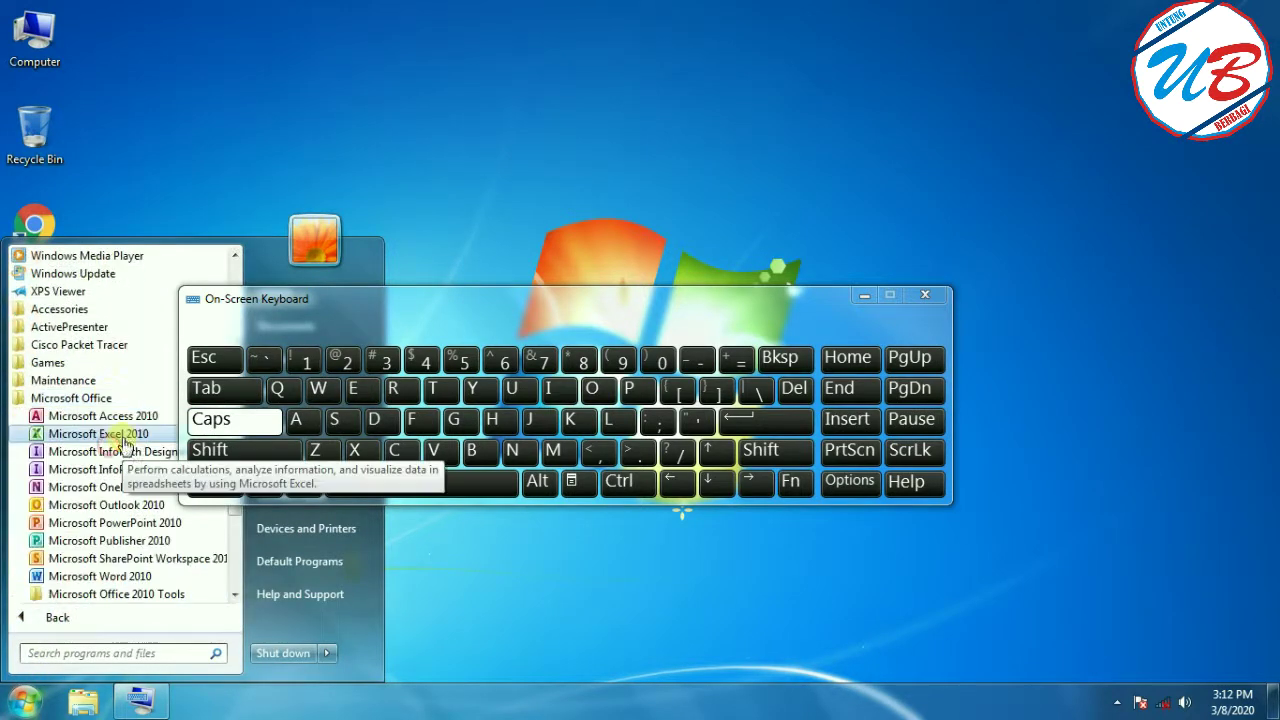
left_click(90, 577)
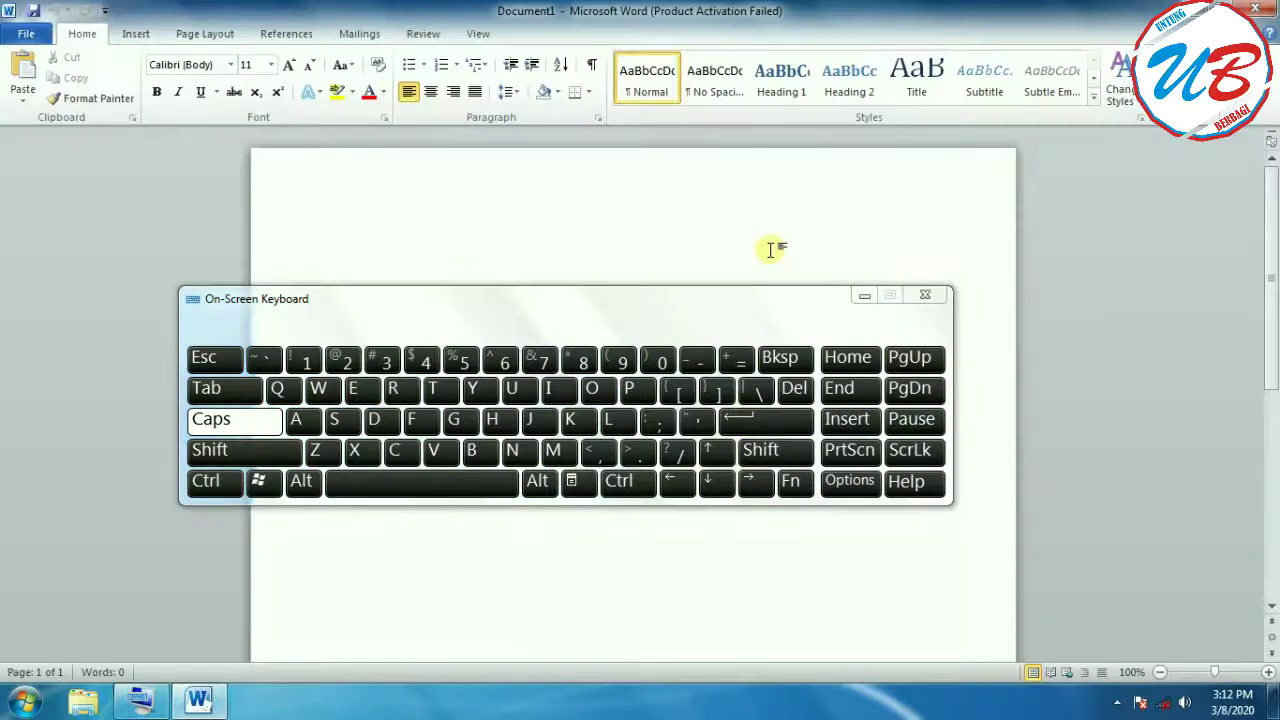
Move the On-Screen Keyboard over the lower part of the blank page and dismiss the Office Activation Wizard
left_click_drag(671, 304, 776, 404)
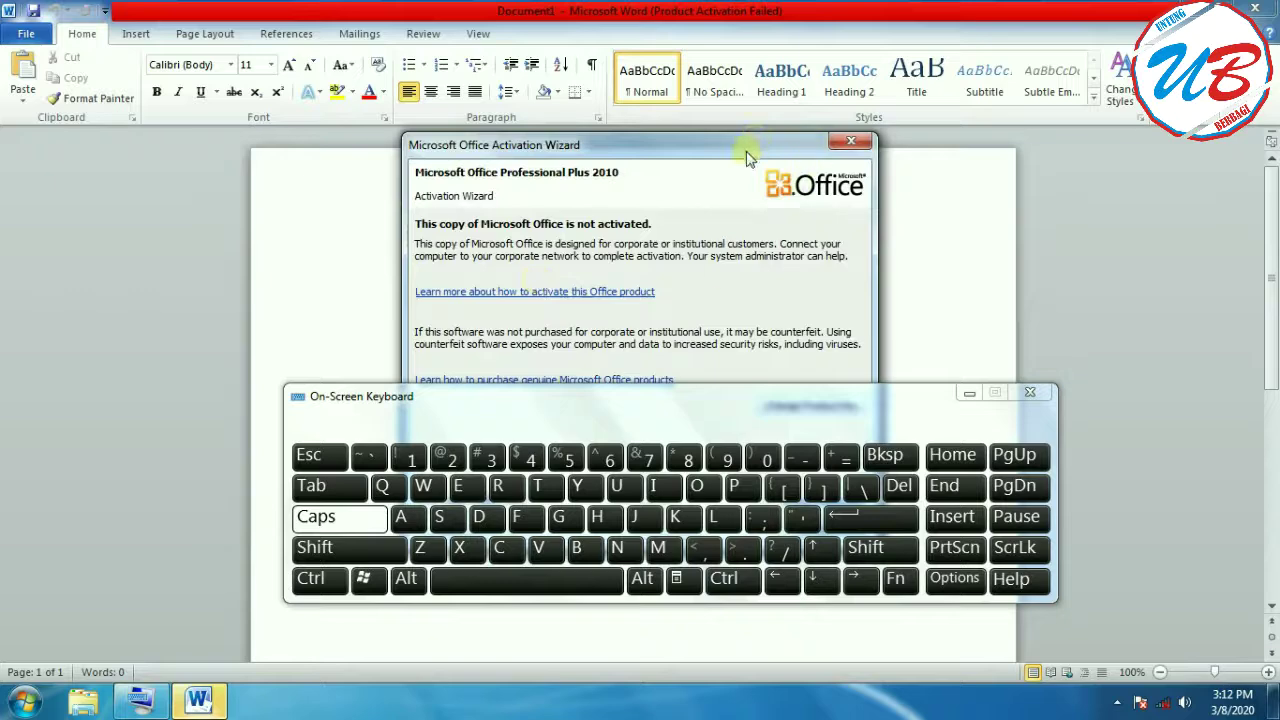
mouse_move(723, 414)
left_mouse_down()
mouse_move(745, 507)
mouse_move(714, 392)
left_mouse_up()
left_click(700, 427)
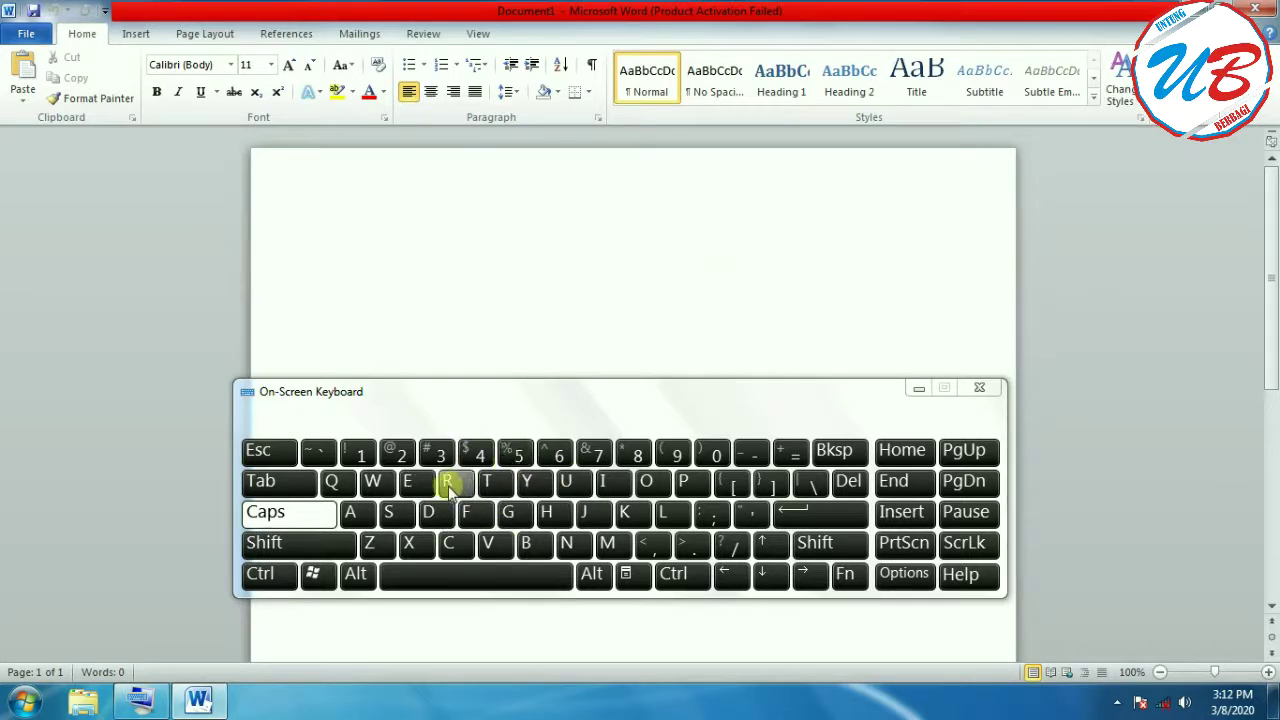
Enter YOUTUBE in the blank document with the On-Screen Keyboard, erasing the trial letter S and the stray space after YOU
left_click(398, 516)
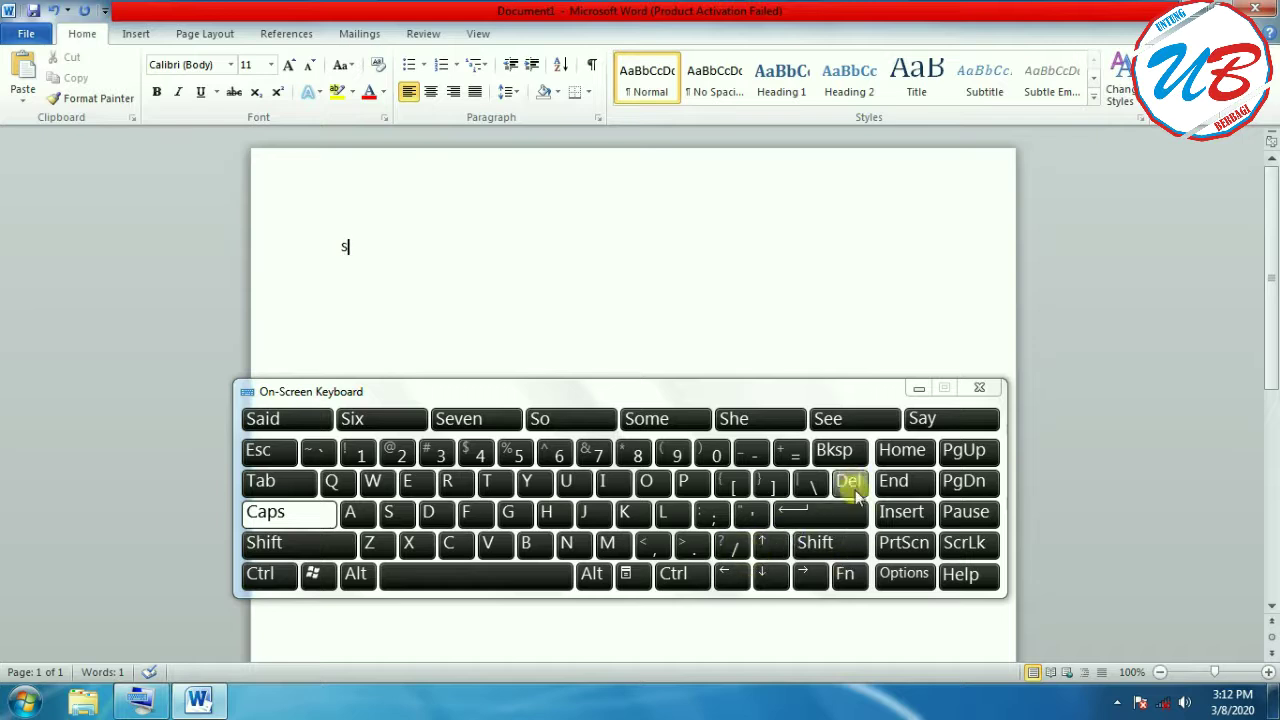
left_click(846, 455)
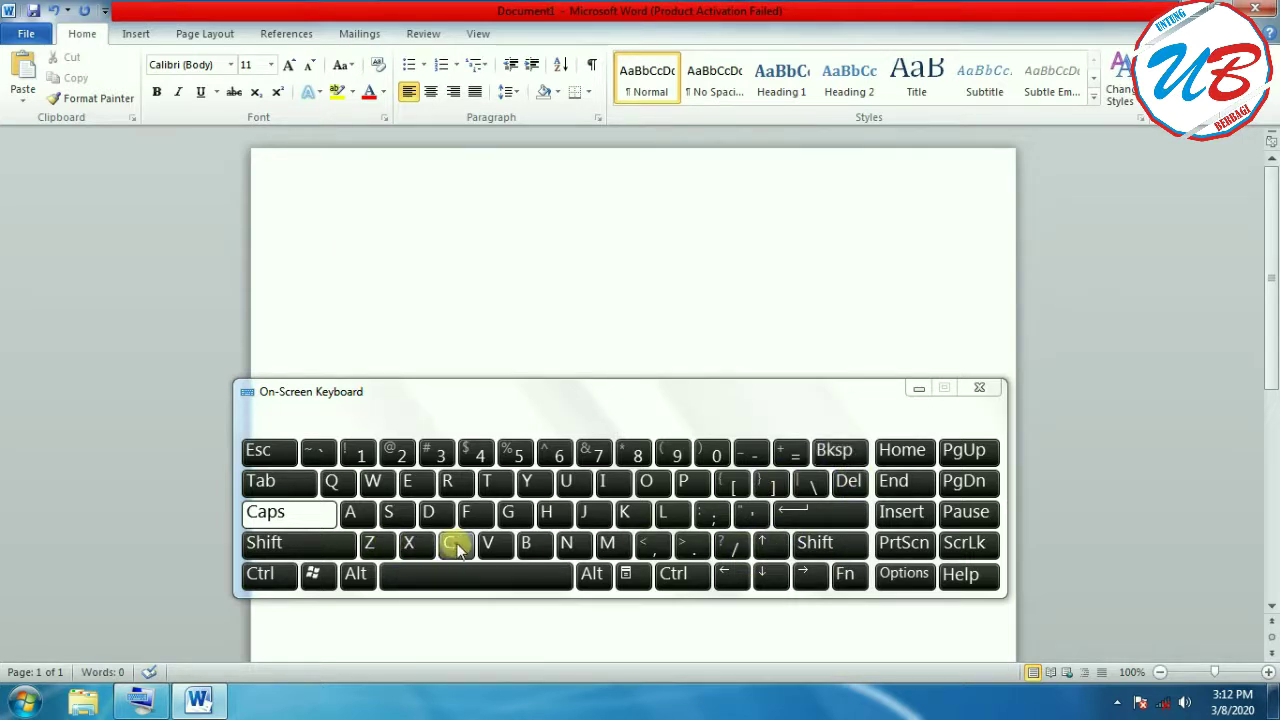
left_click(526, 481)
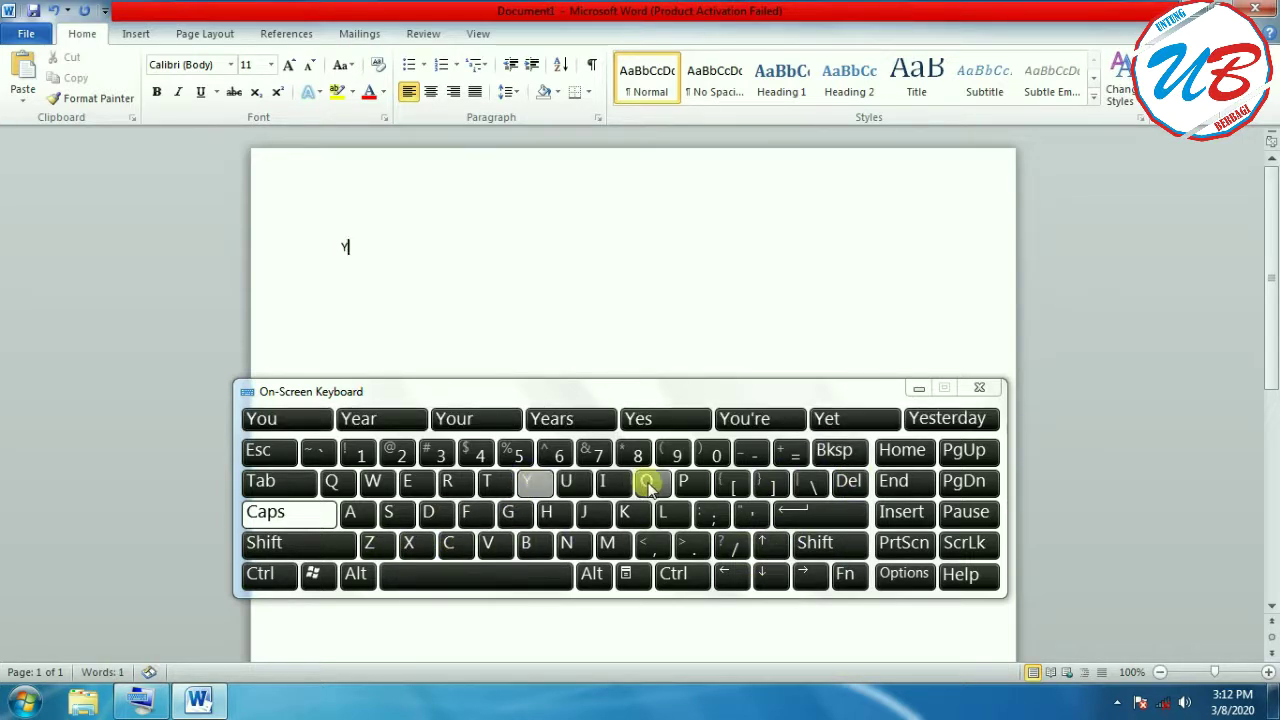
left_click(648, 481)
left_click(572, 482)
left_click(523, 571)
left_click(490, 483)
left_click(846, 451)
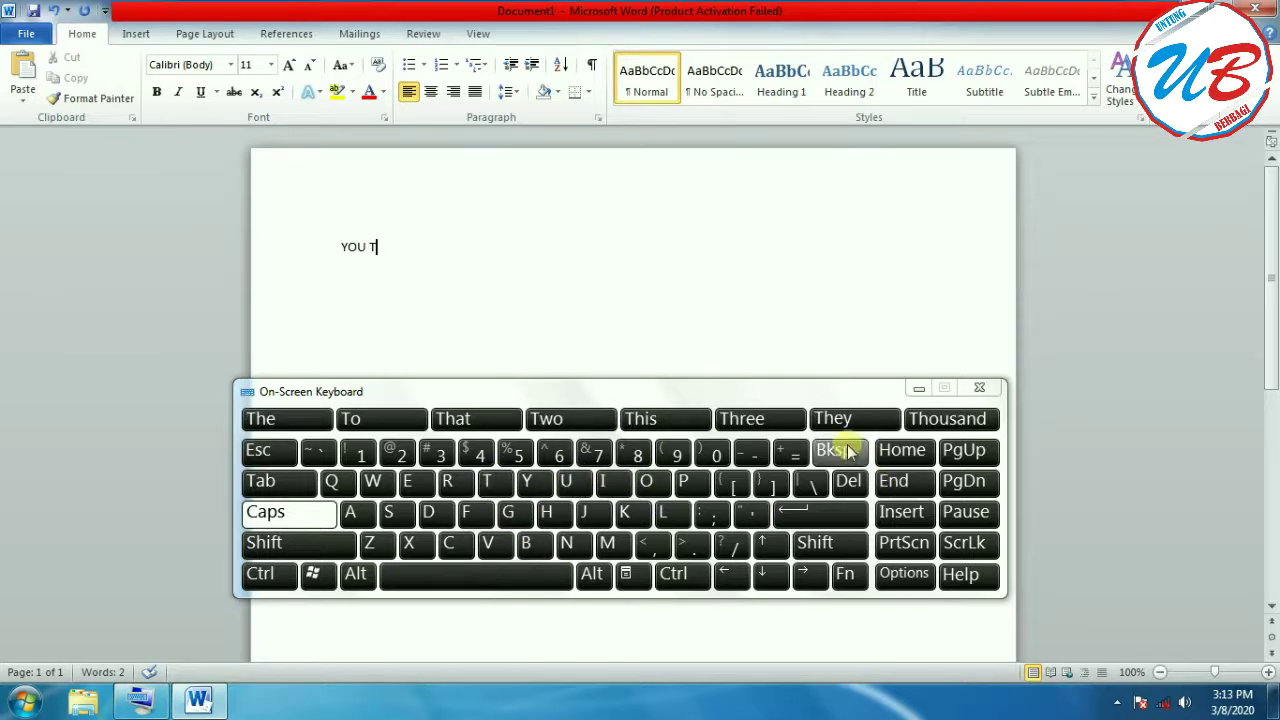
left_click(846, 453)
left_click(490, 482)
left_click(566, 482)
left_click(540, 542)
left_click(412, 484)
Add the word CHANNEL after YOUTUBE with the On-Screen Keyboard, with a space before and after it
left_click(462, 572)
left_click(450, 542)
left_click(546, 512)
left_click(350, 512)
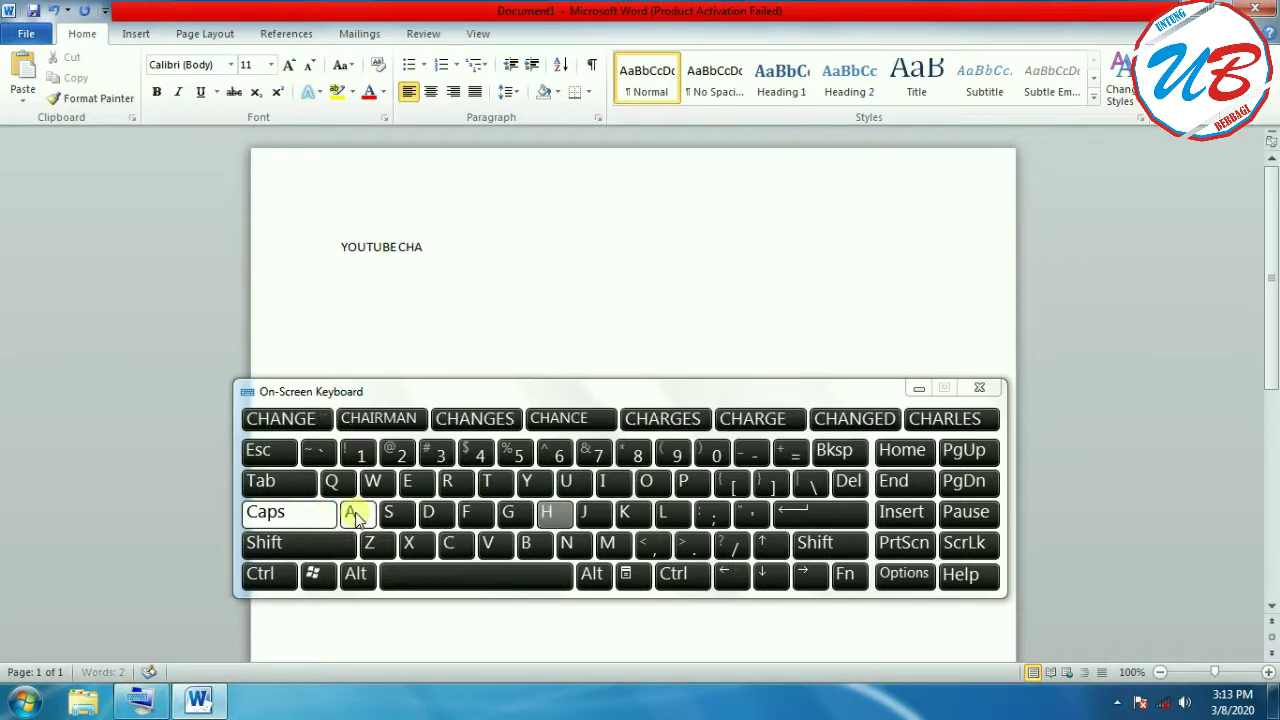
left_click(566, 543)
left_click(566, 543)
left_click(412, 482)
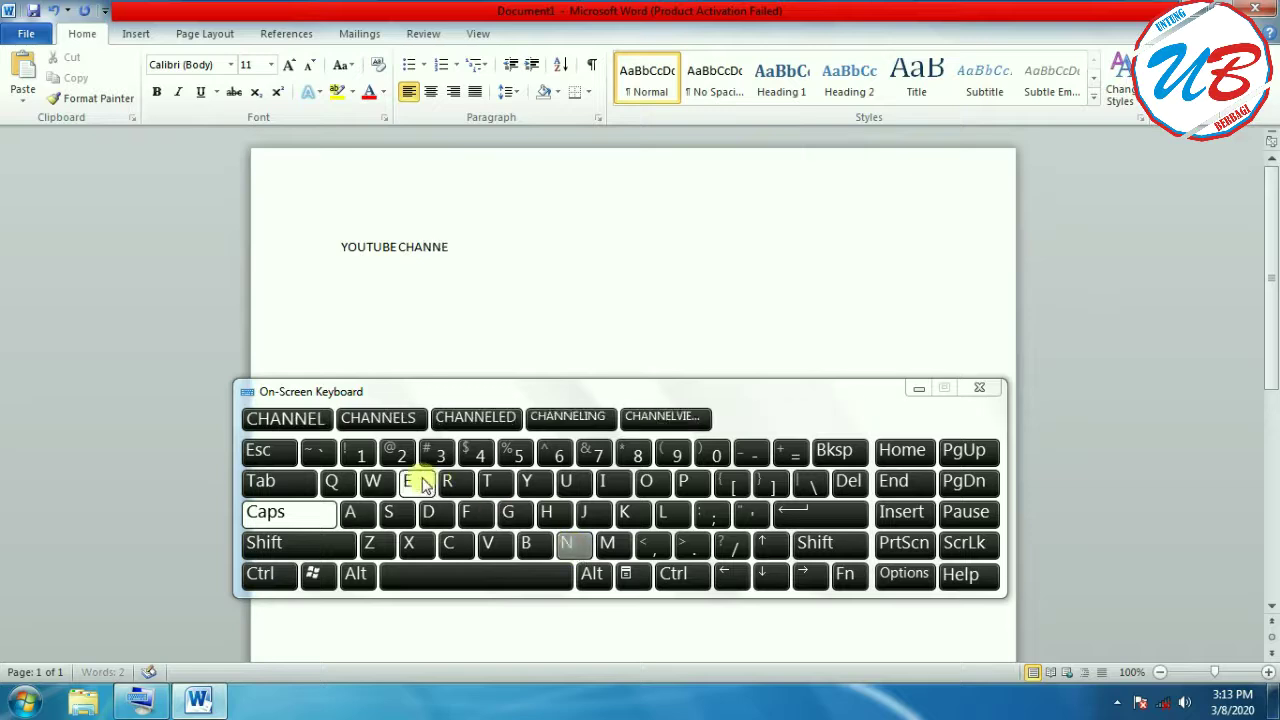
left_click(661, 514)
left_click(505, 576)
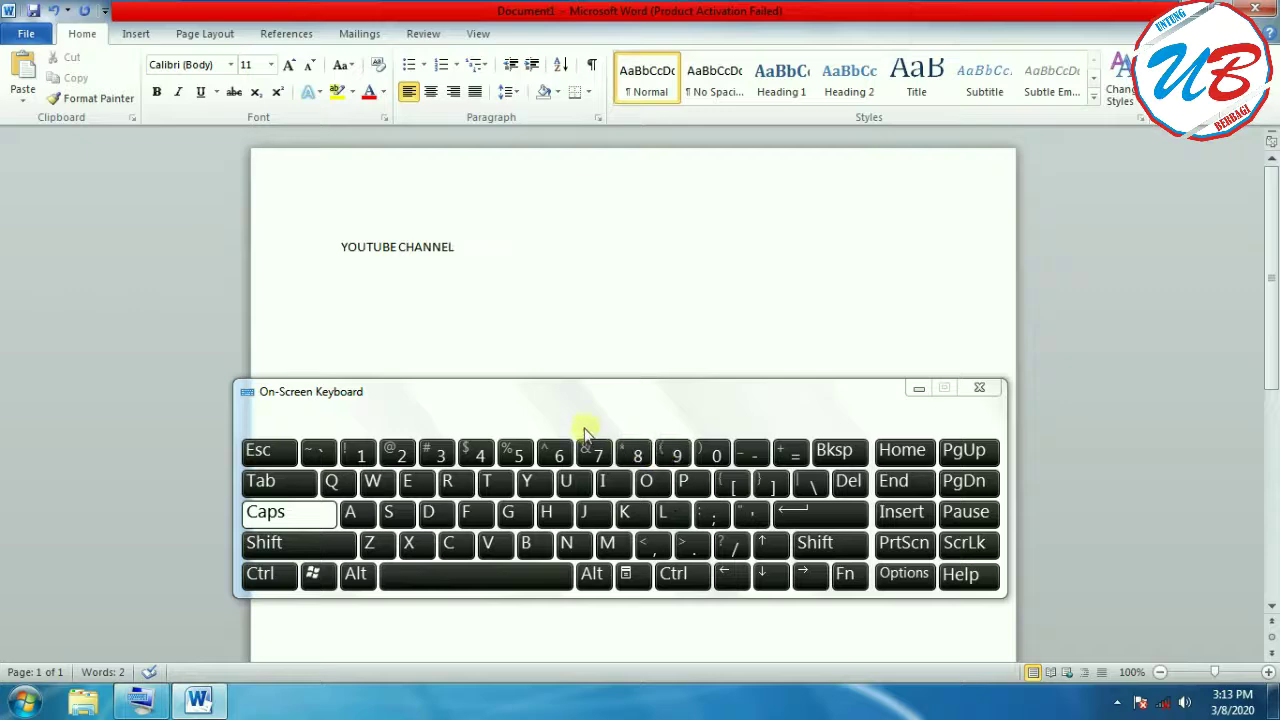
Move the On-Screen Keyboard slightly upward and use it to add a colon after YOUTUBE CHANNEL
left_click_drag(517, 397, 511, 376)
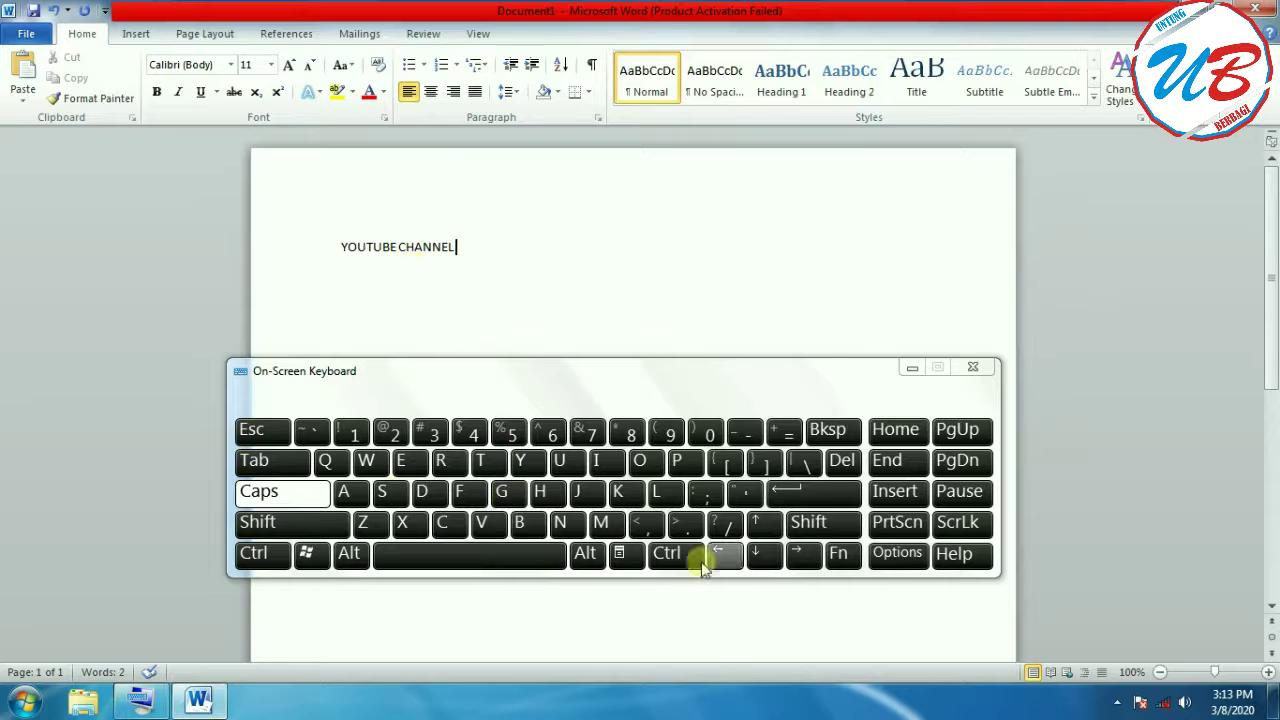
left_click(320, 522)
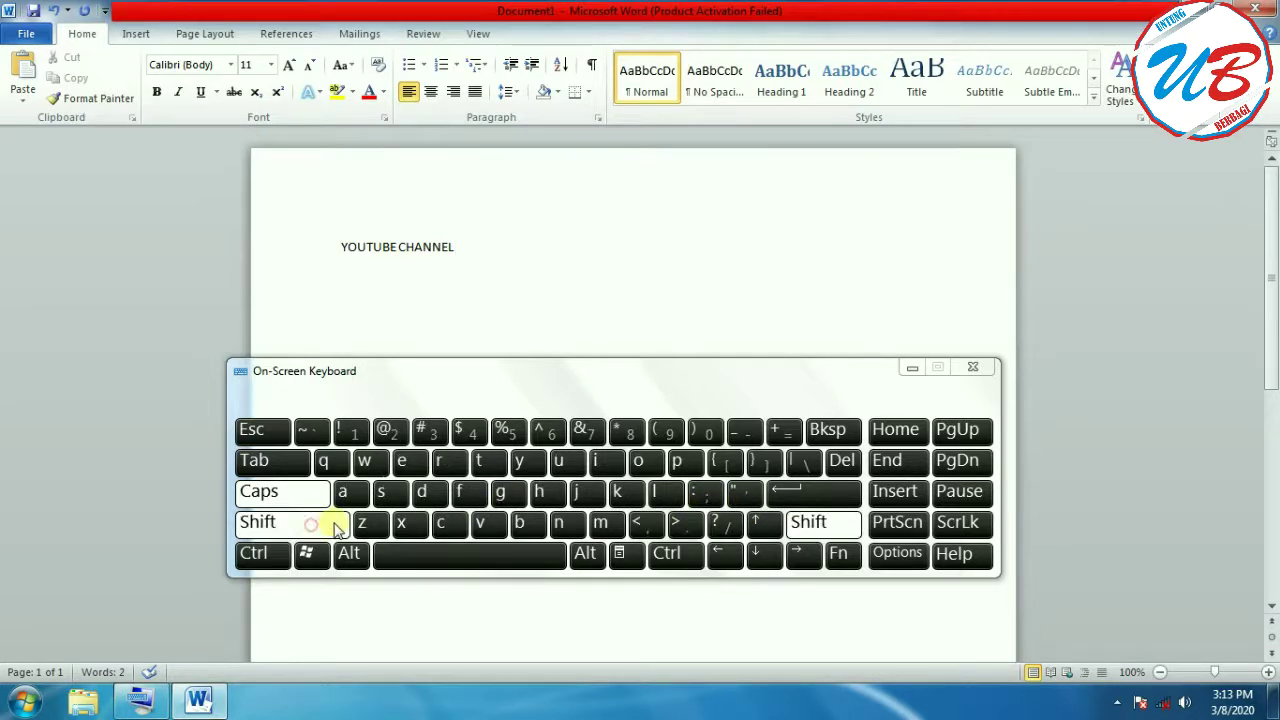
left_click(710, 497)
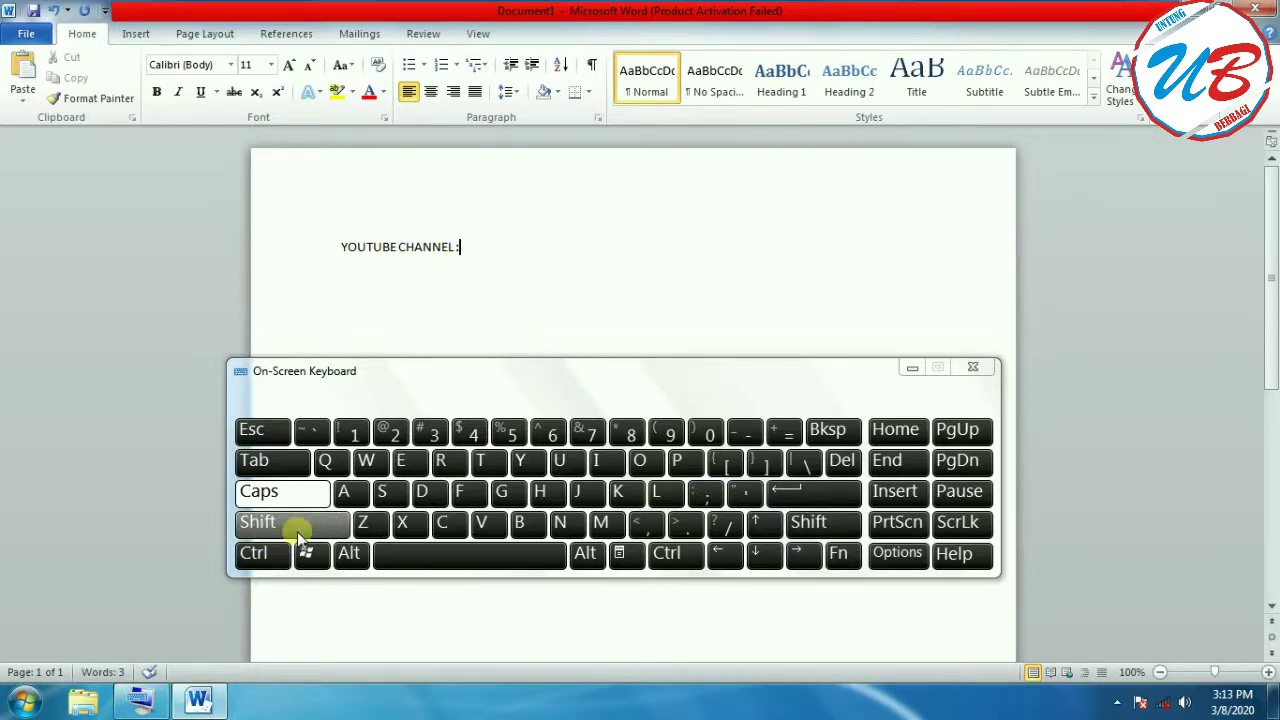
Swap the colon after YOUTUBE CHANNEL for a semicolon and restore the colon using the On-Screen Keyboard
left_click(834, 436)
left_click(696, 498)
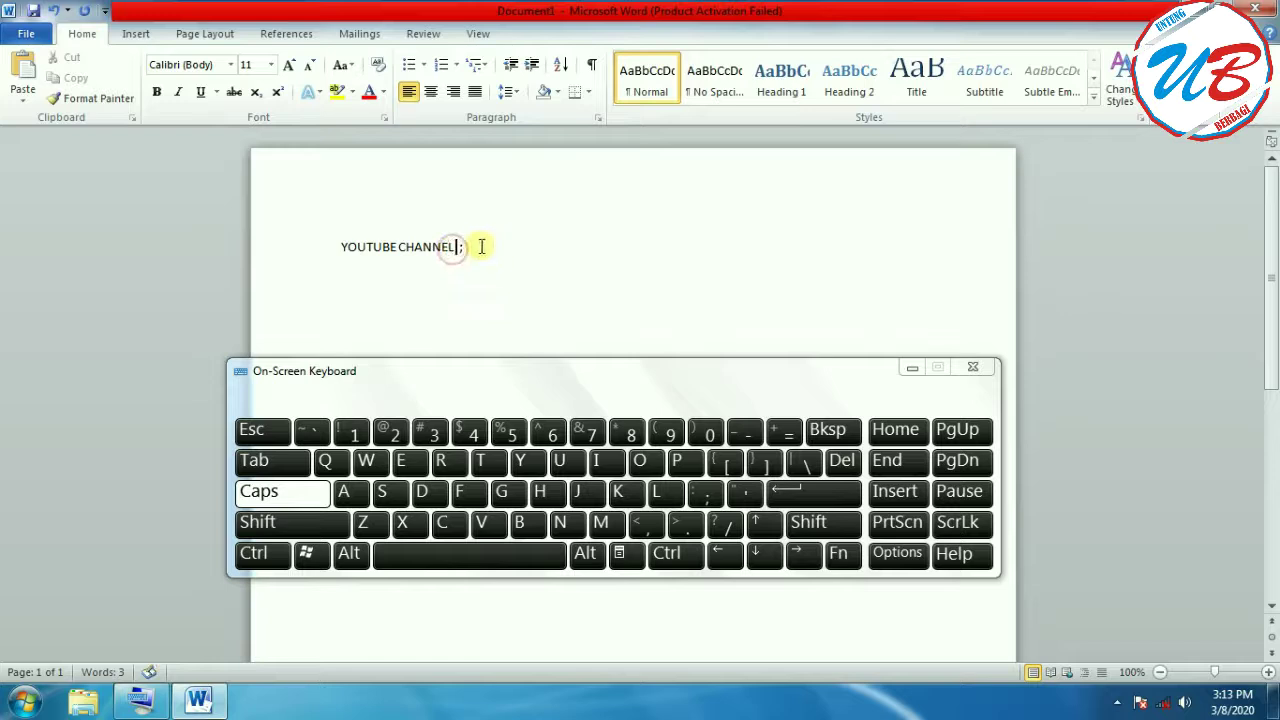
left_click(827, 429)
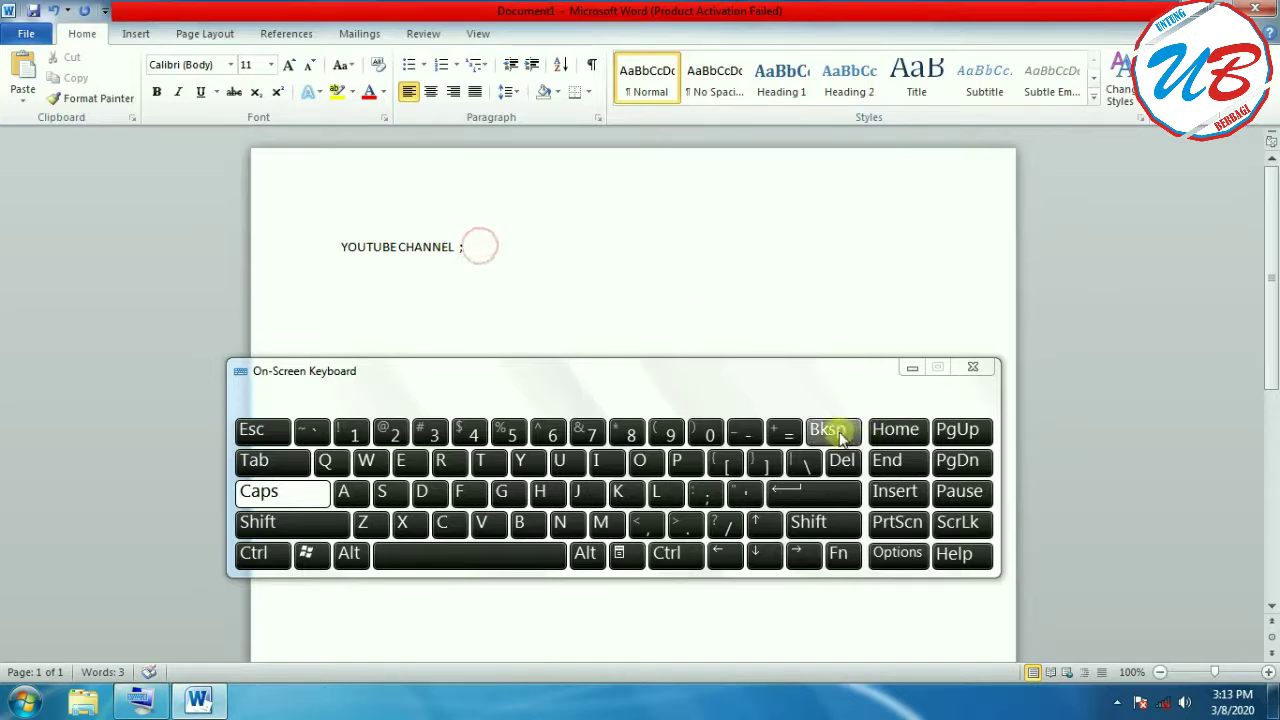
left_click(327, 522)
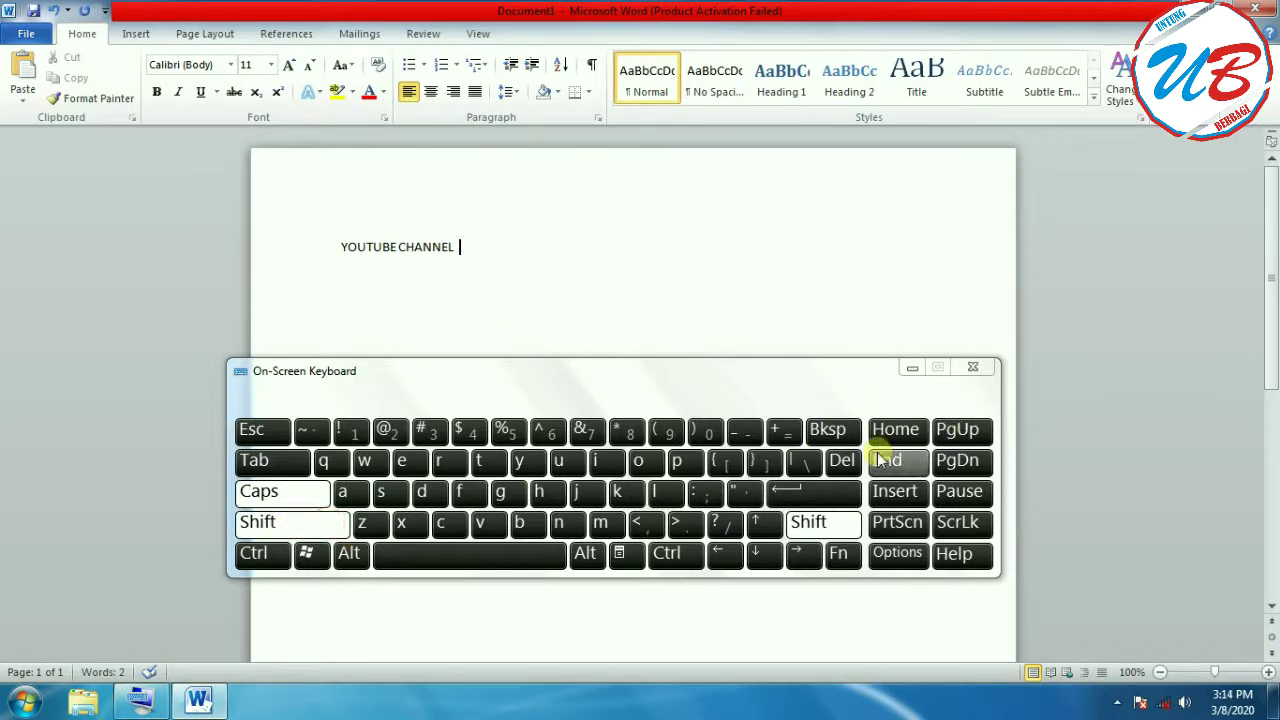
left_click(707, 494)
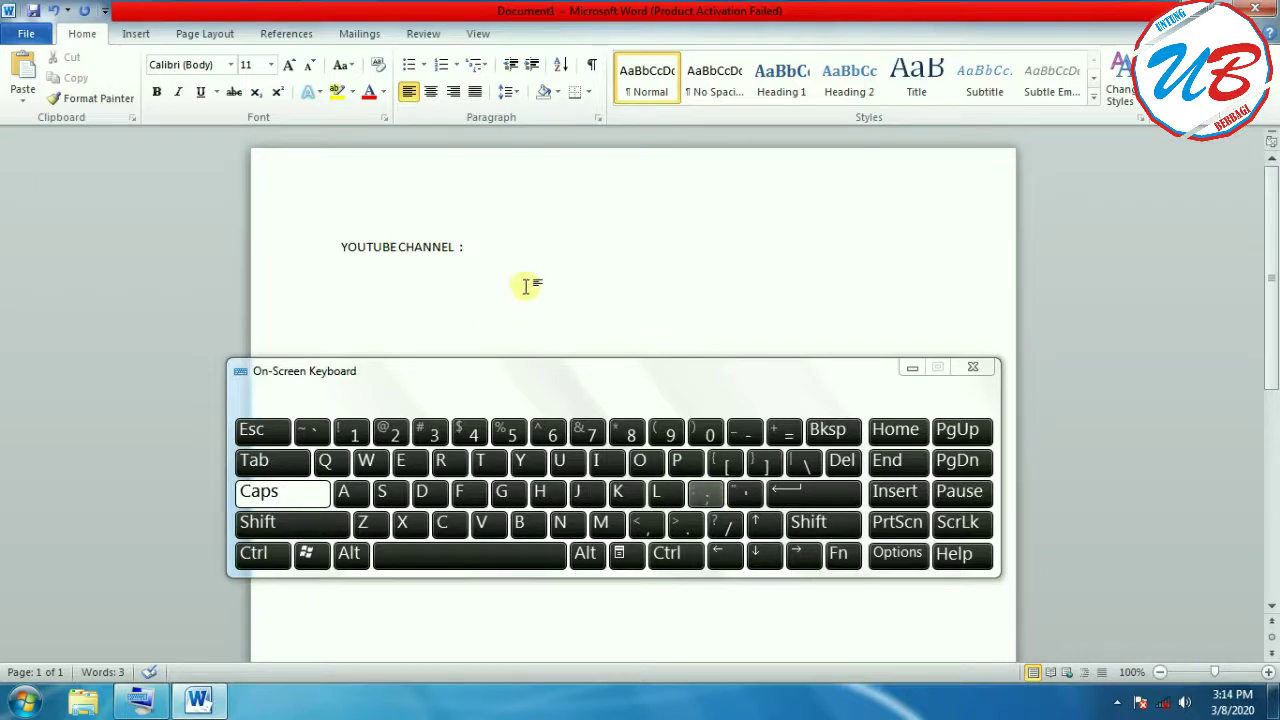
Add a space and the word UNTUNG after YOUTUBE CHANNEL and its colon with the On-Screen Keyboard
left_click(471, 543)
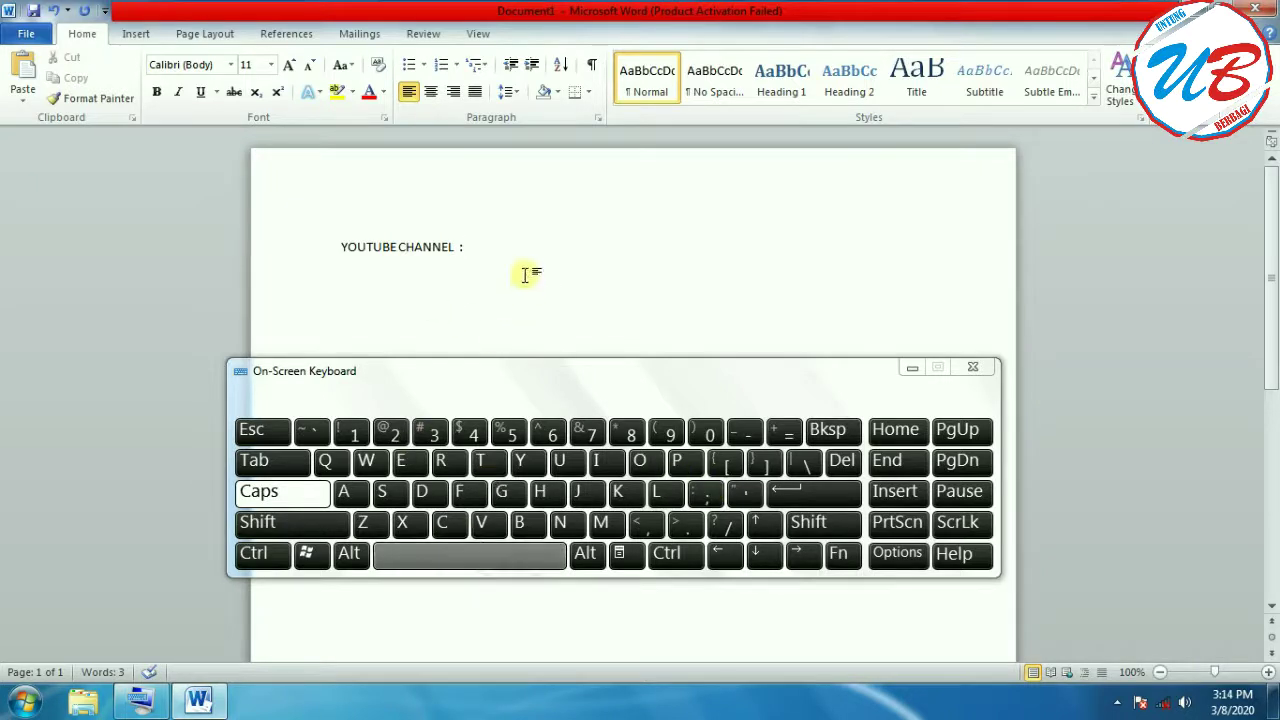
left_click(559, 461)
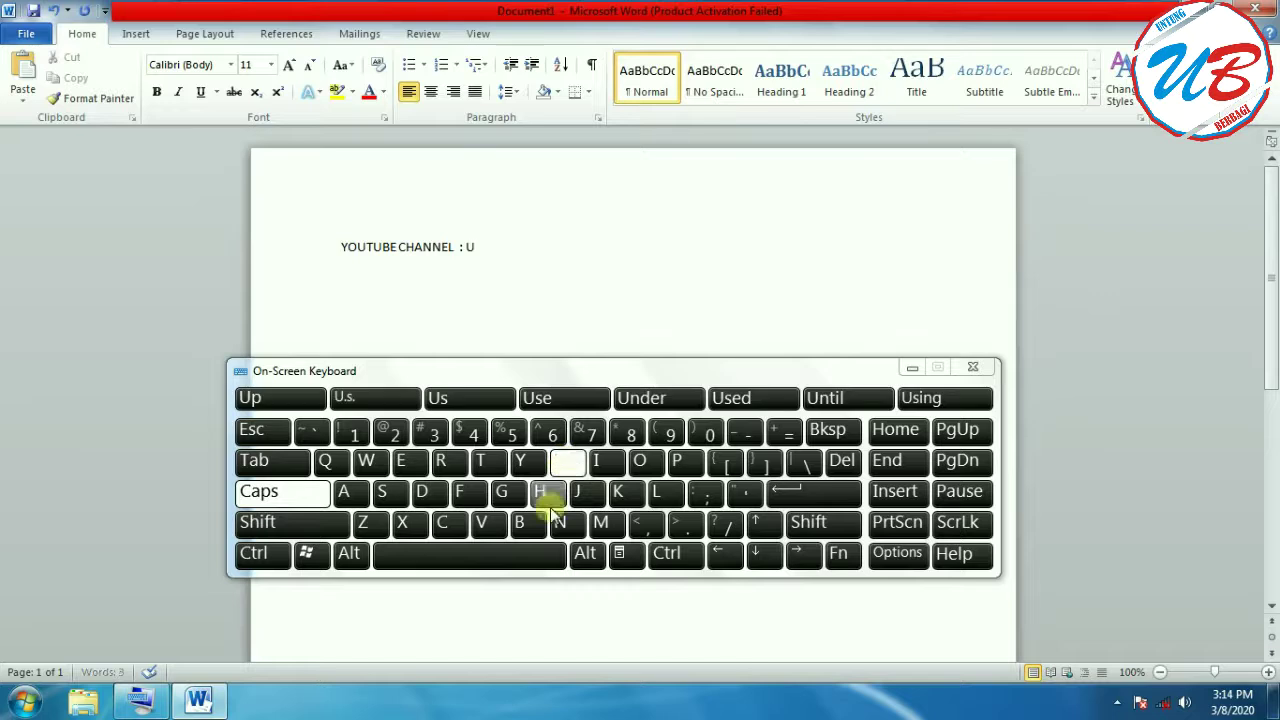
left_click(559, 523)
left_click(483, 462)
left_click(562, 461)
left_click(559, 523)
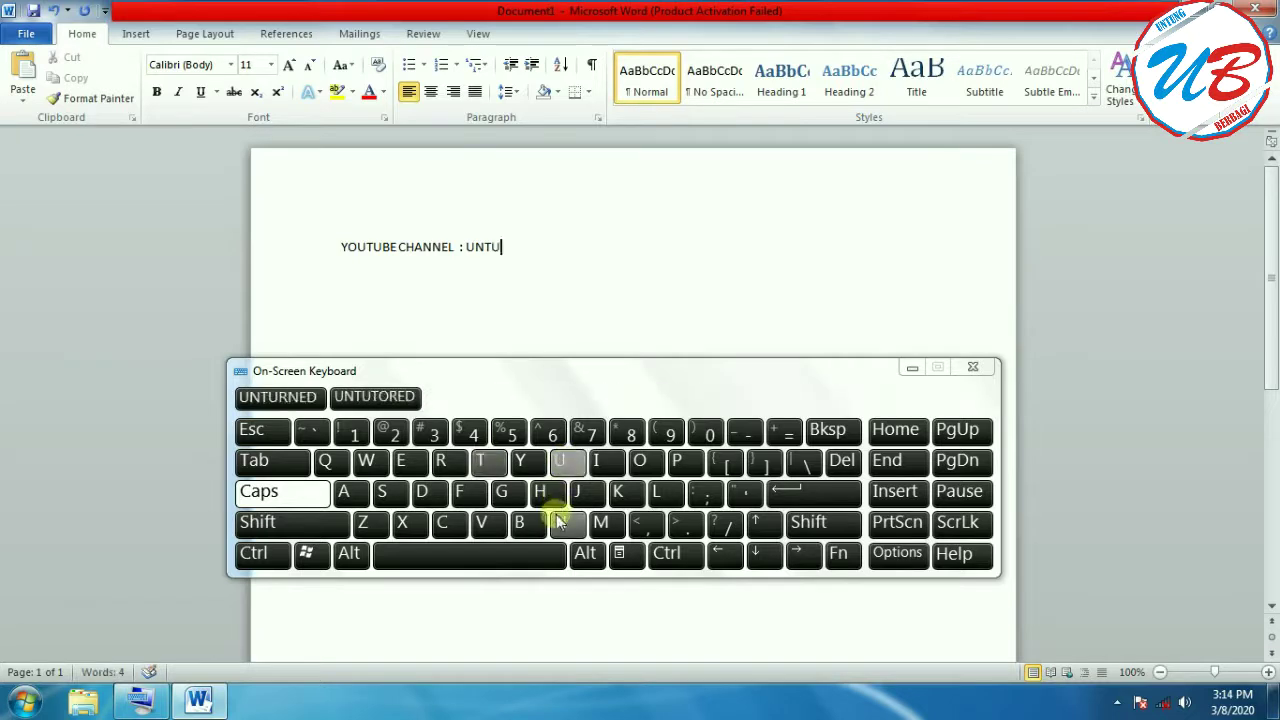
left_click(508, 491)
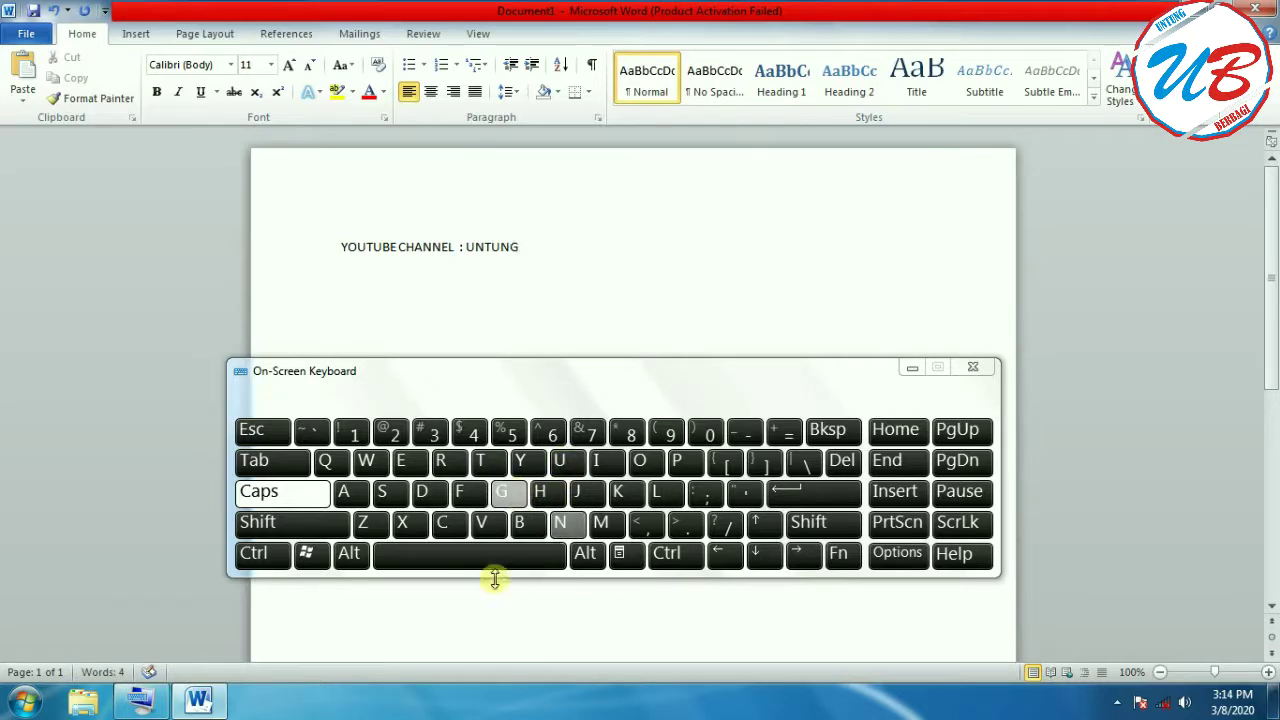
left_click(519, 523)
left_click(405, 461)
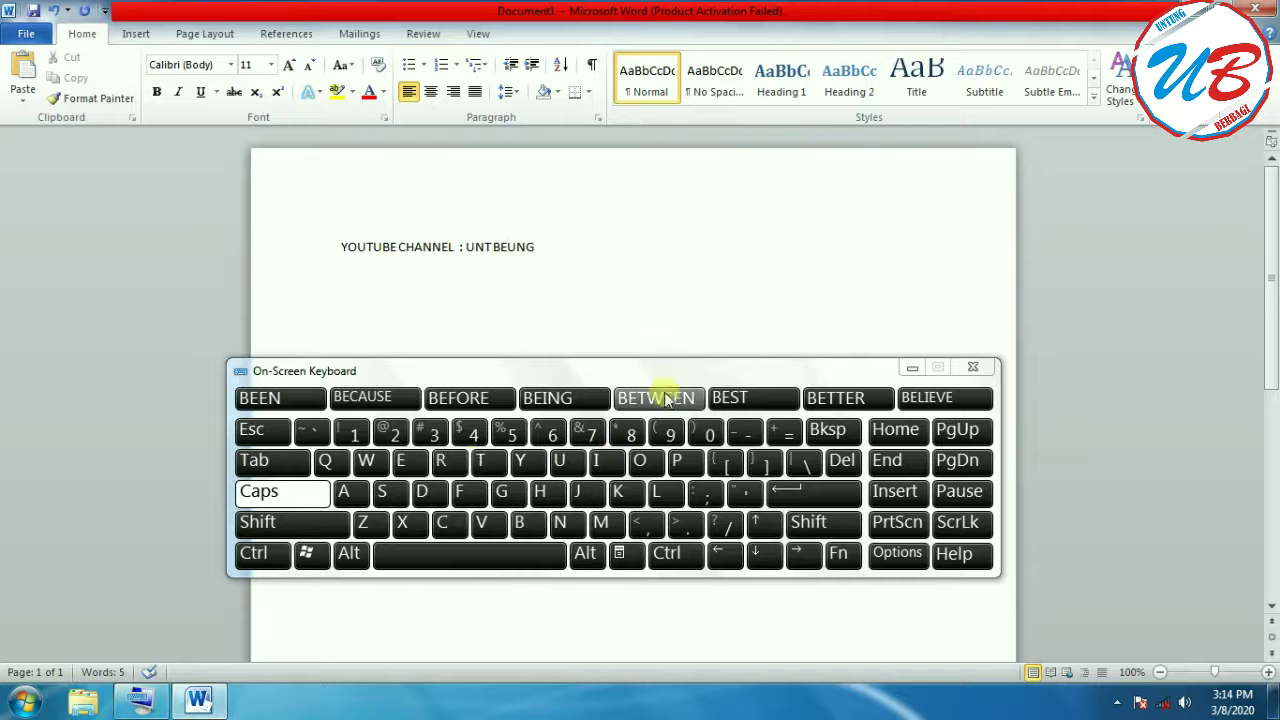
left_click(827, 436)
left_click(827, 436)
Place the cursor at the end of the line and add a space and the word BERBAGI with the On-Screen Keyboard
left_click(589, 264)
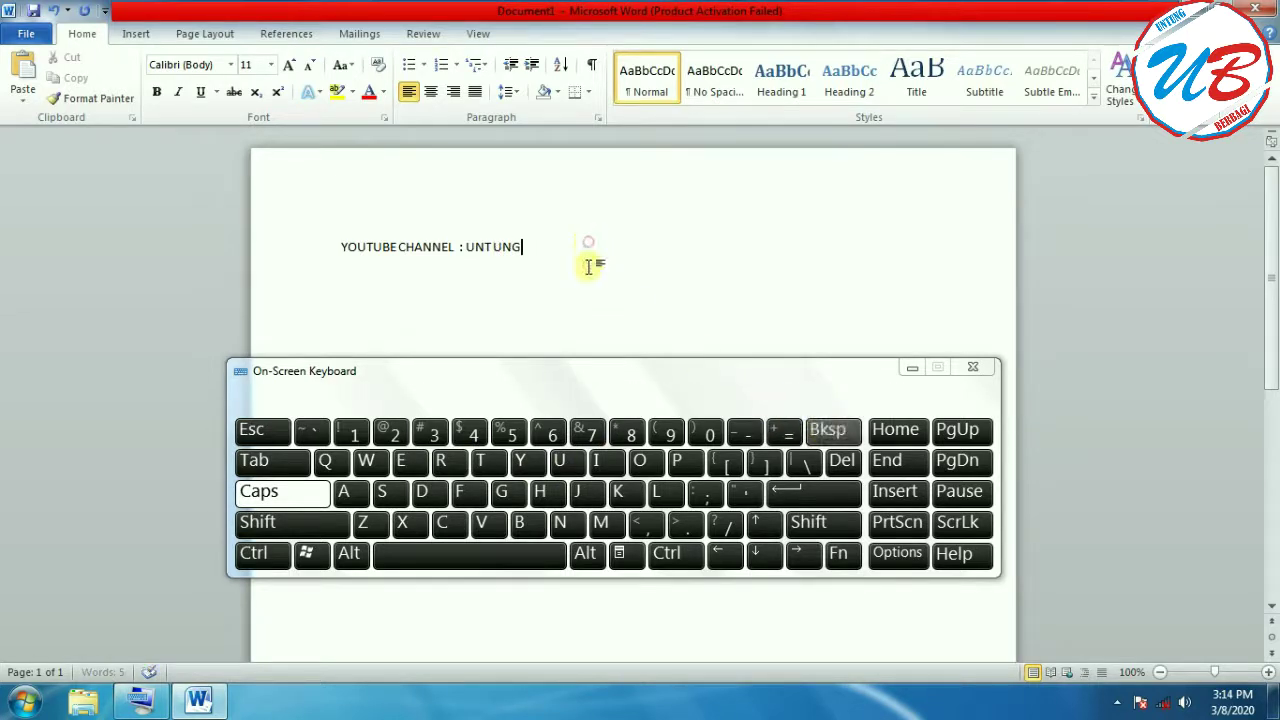
left_click(500, 556)
left_click(519, 522)
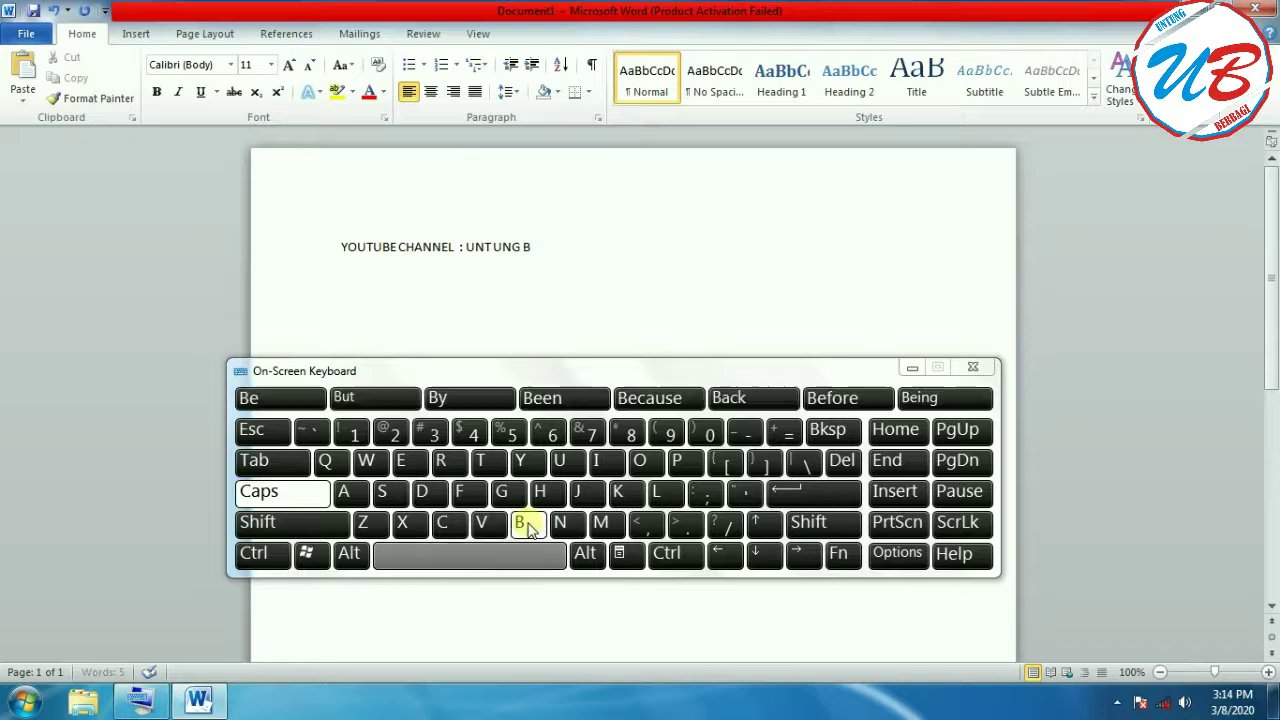
left_click(413, 462)
left_click(441, 461)
left_click(521, 523)
left_click(346, 491)
left_click(501, 491)
left_click(594, 461)
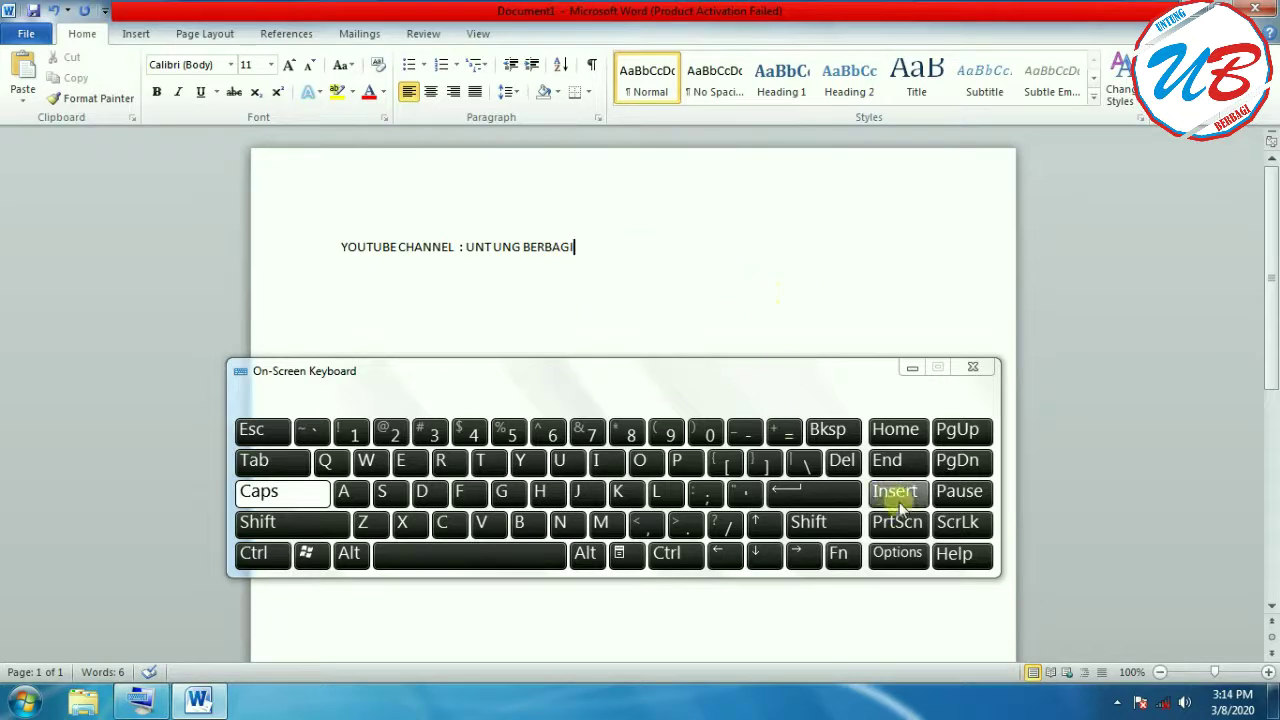
Start a new paragraph below the channel line, turn Caps Lock off and enter aaaaaa with the On-Screen Keyboard
left_click(835, 494)
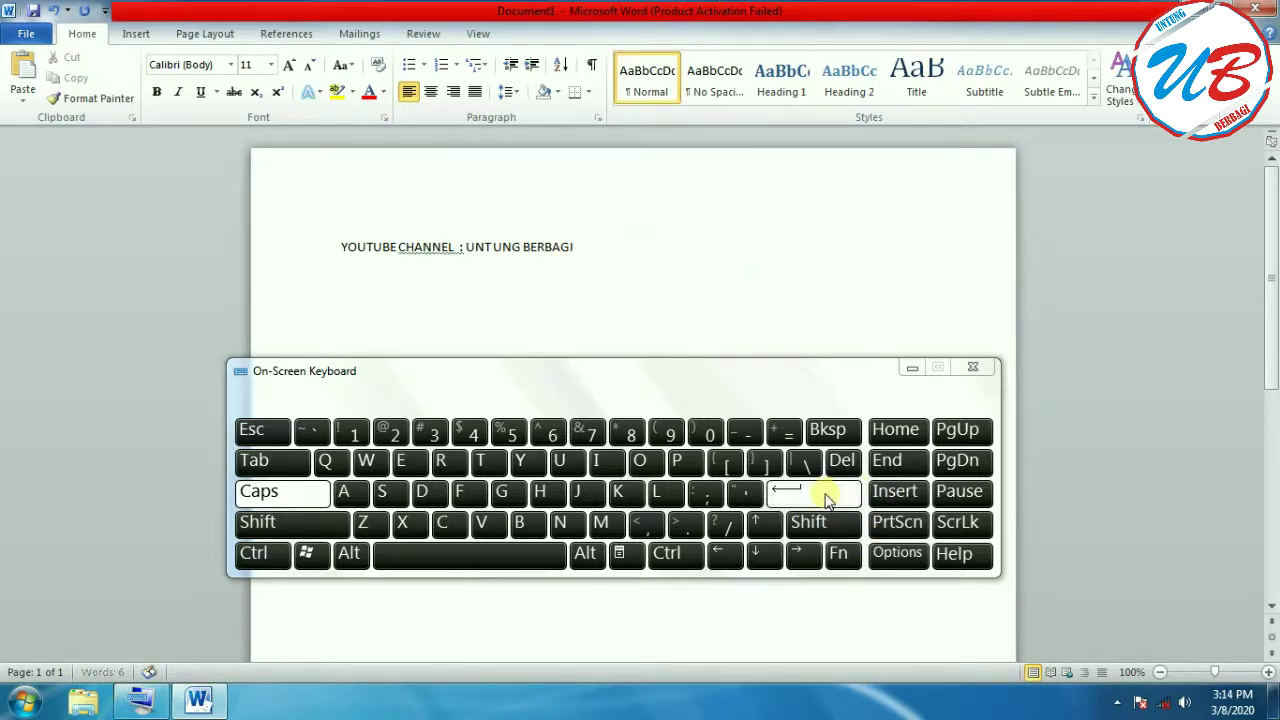
left_click(277, 497)
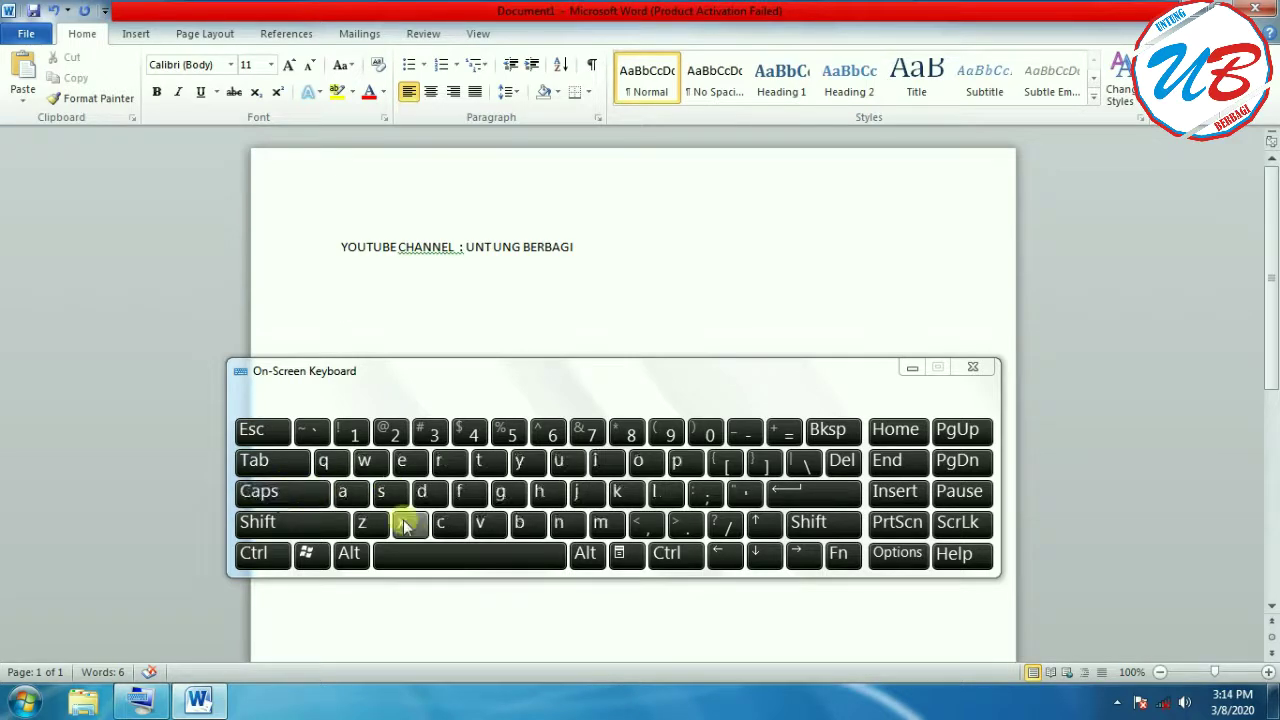
left_click(345, 495)
left_click(345, 495)
left_click(345, 495)
left_click(345, 495)
left_click(345, 495)
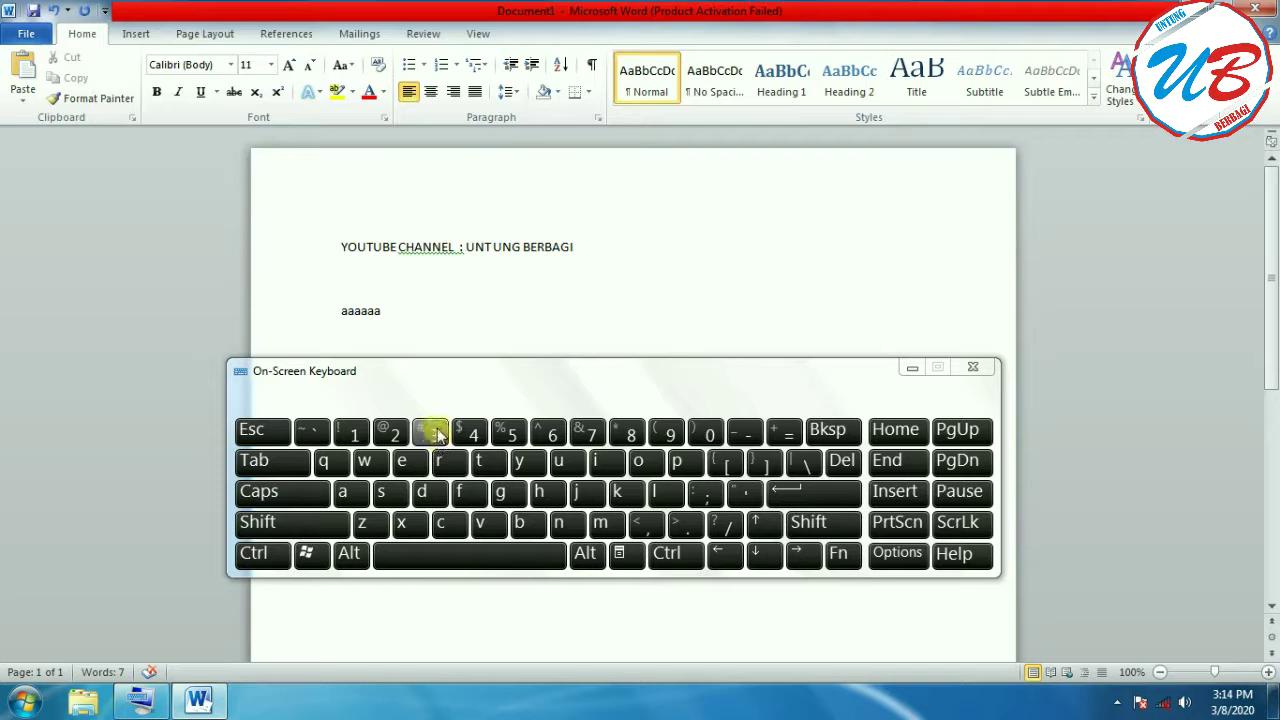
left_click(833, 431)
left_click(415, 560)
left_click(352, 432)
left_click(403, 436)
left_click(432, 432)
left_click(472, 432)
left_click(511, 432)
left_click(551, 432)
left_click(590, 432)
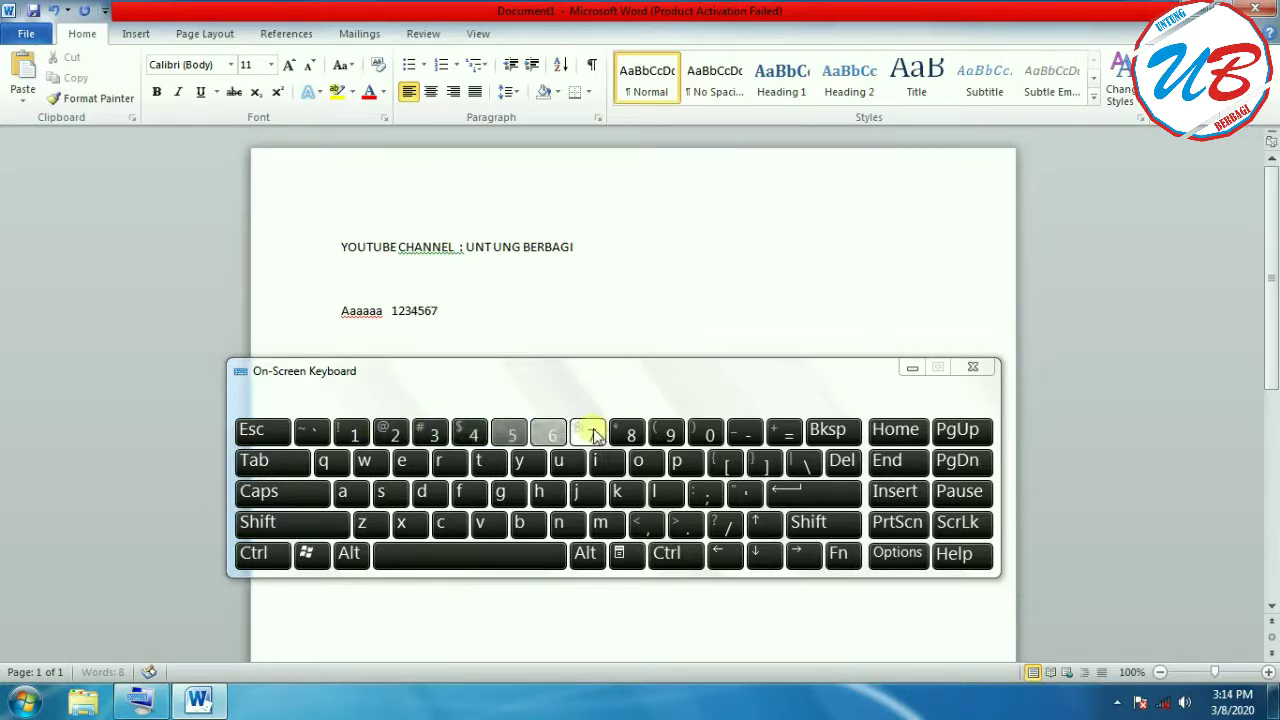
left_click(630, 432)
left_click(669, 432)
left_click(706, 432)
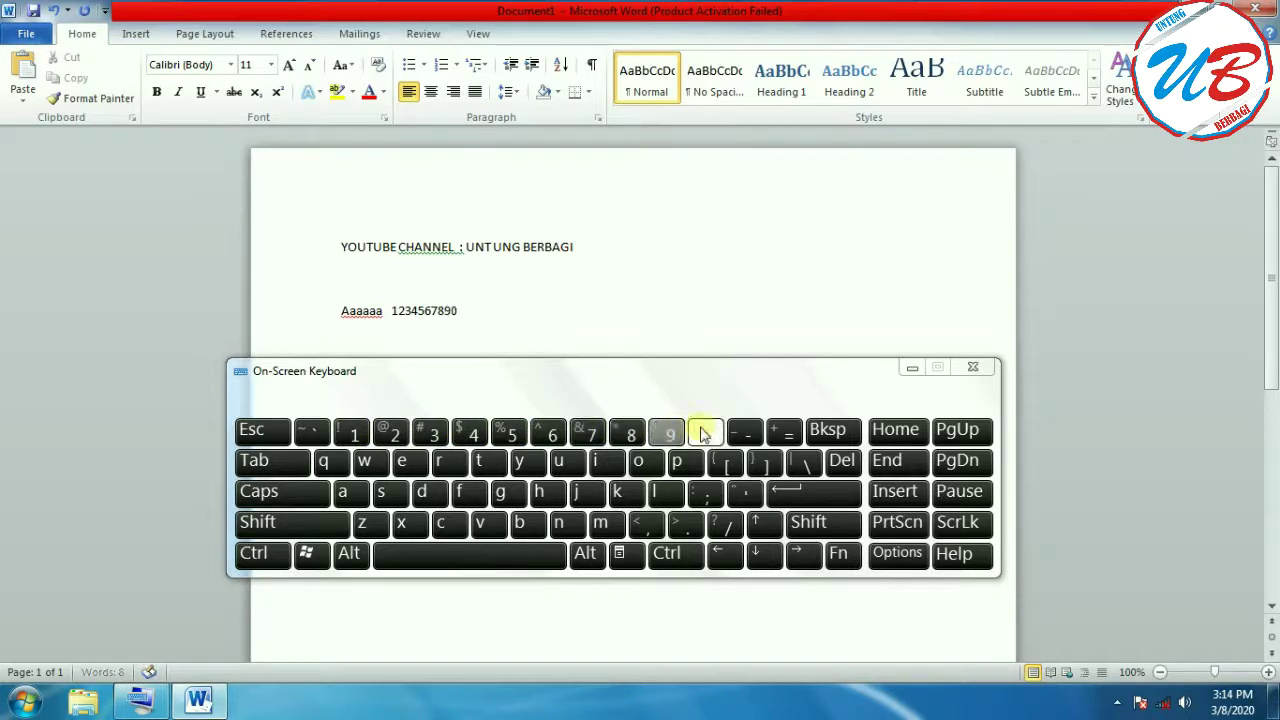
left_click(491, 560)
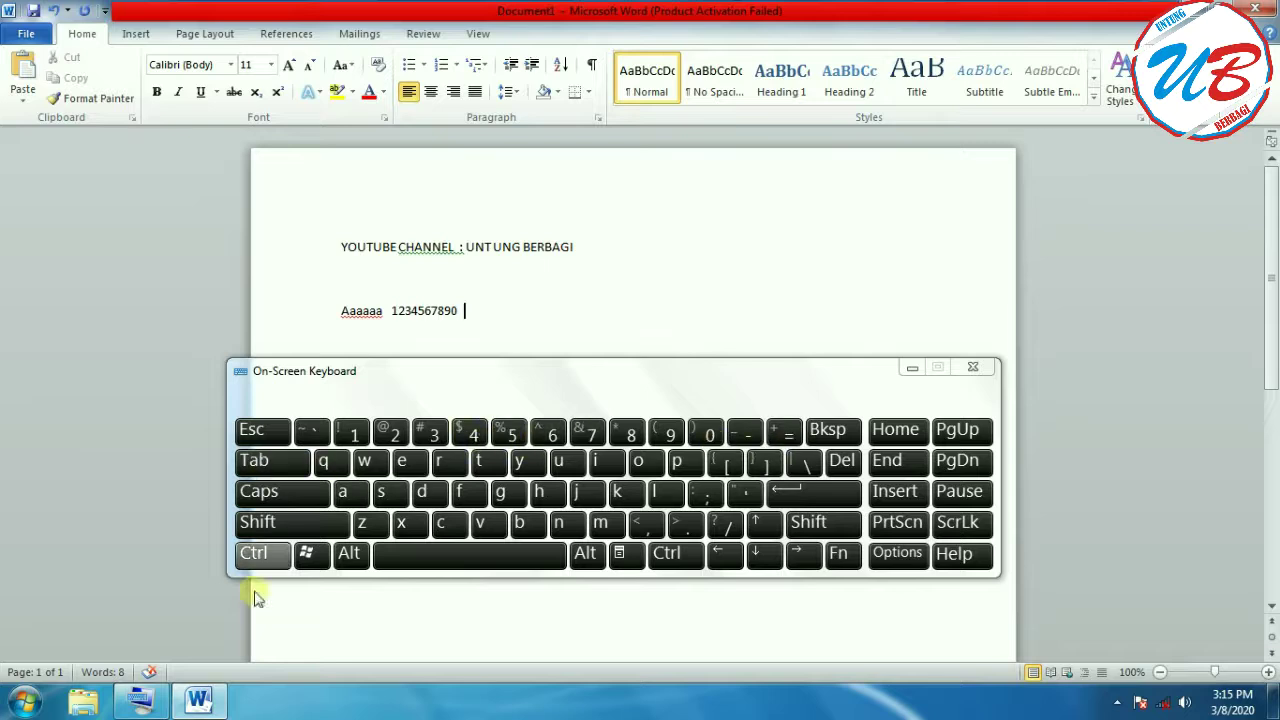
Enter @3#2$5% after the digits, using Shift on the On-Screen Keyboard for the symbols
left_click(293, 528)
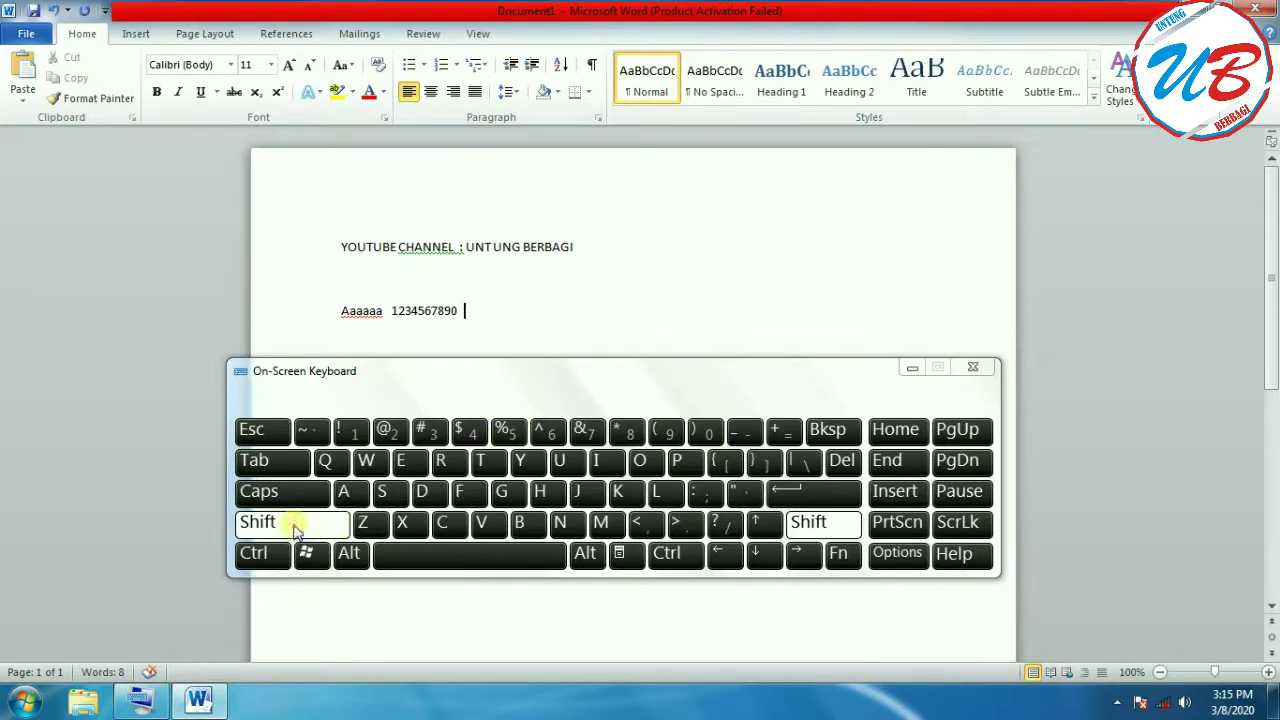
left_click(390, 432)
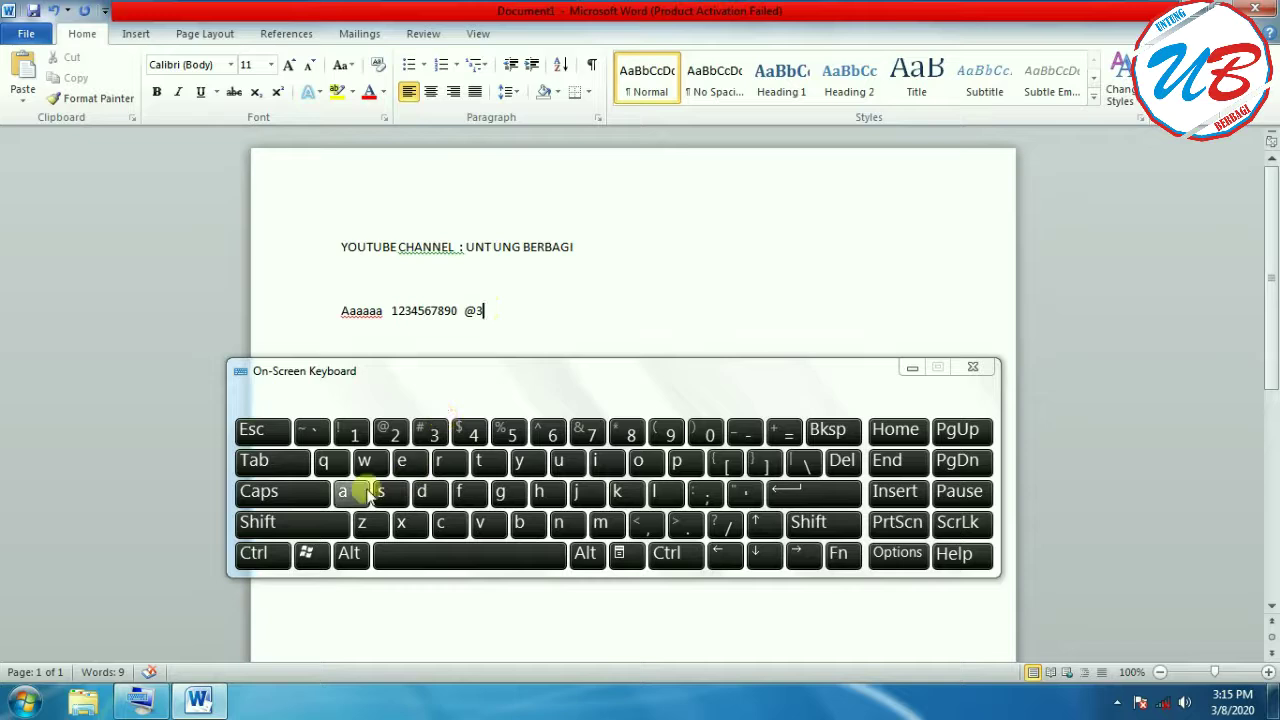
left_click(298, 522)
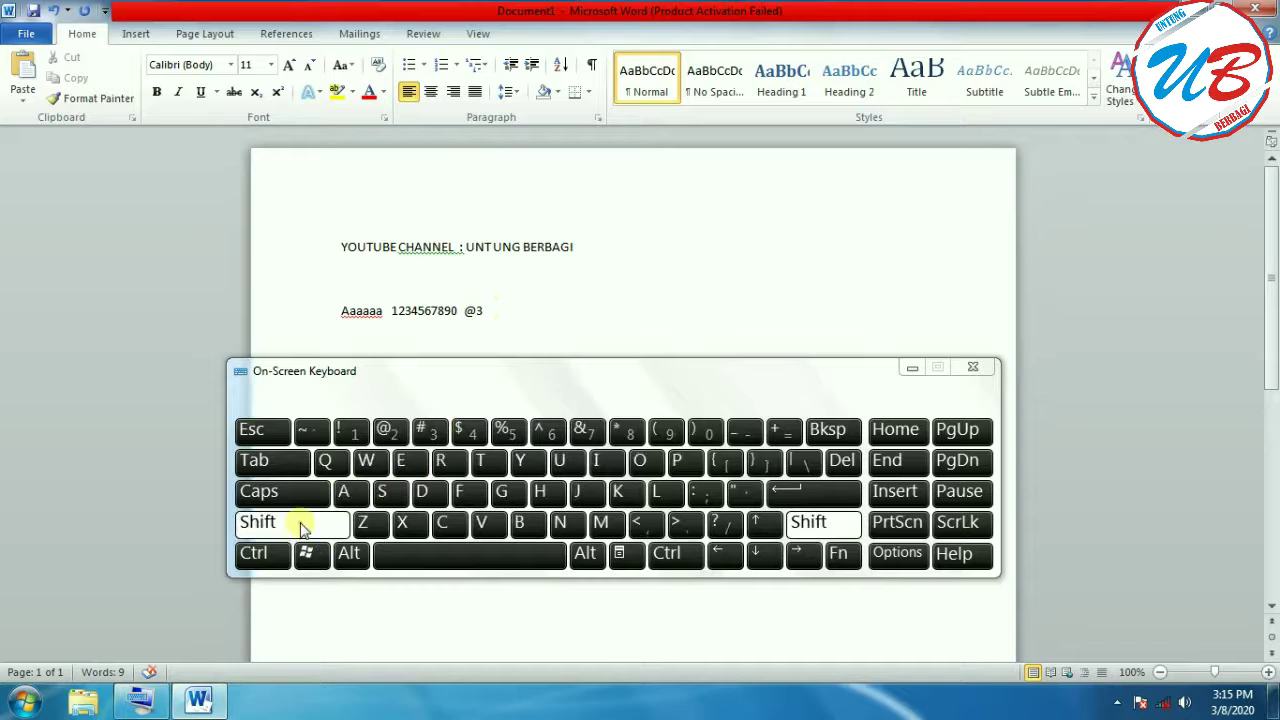
left_click(430, 430)
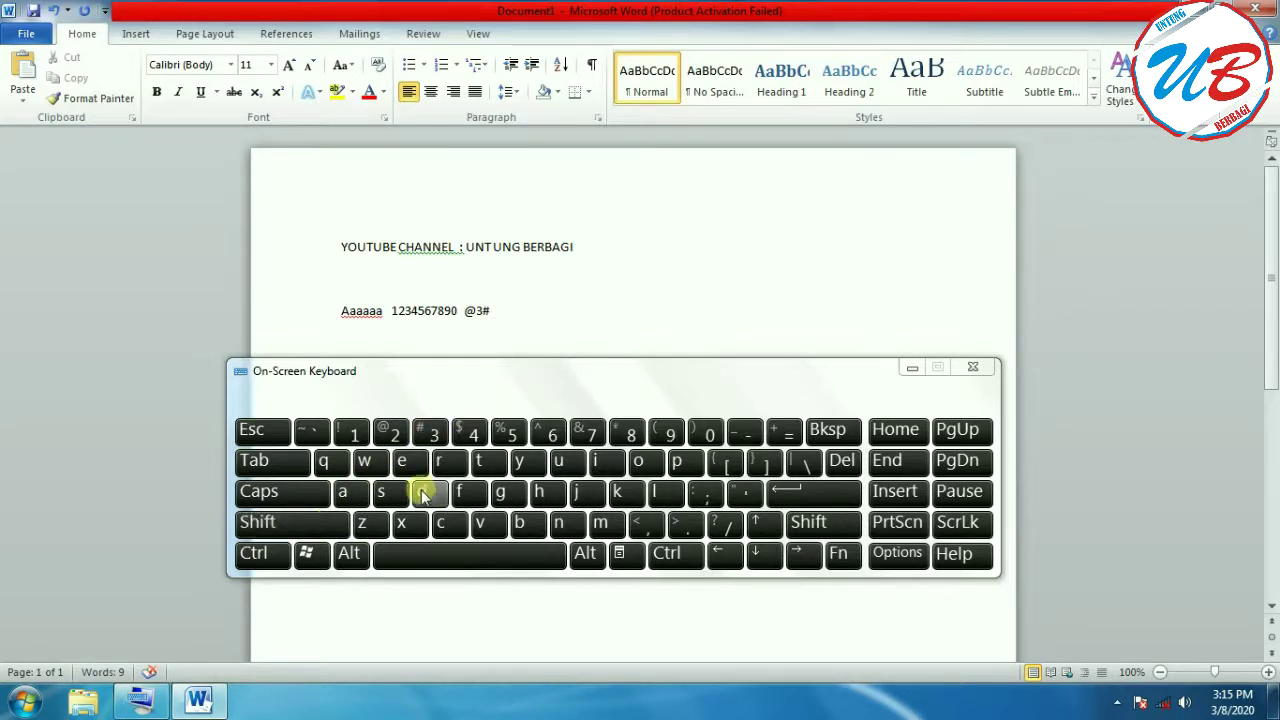
left_click(392, 432)
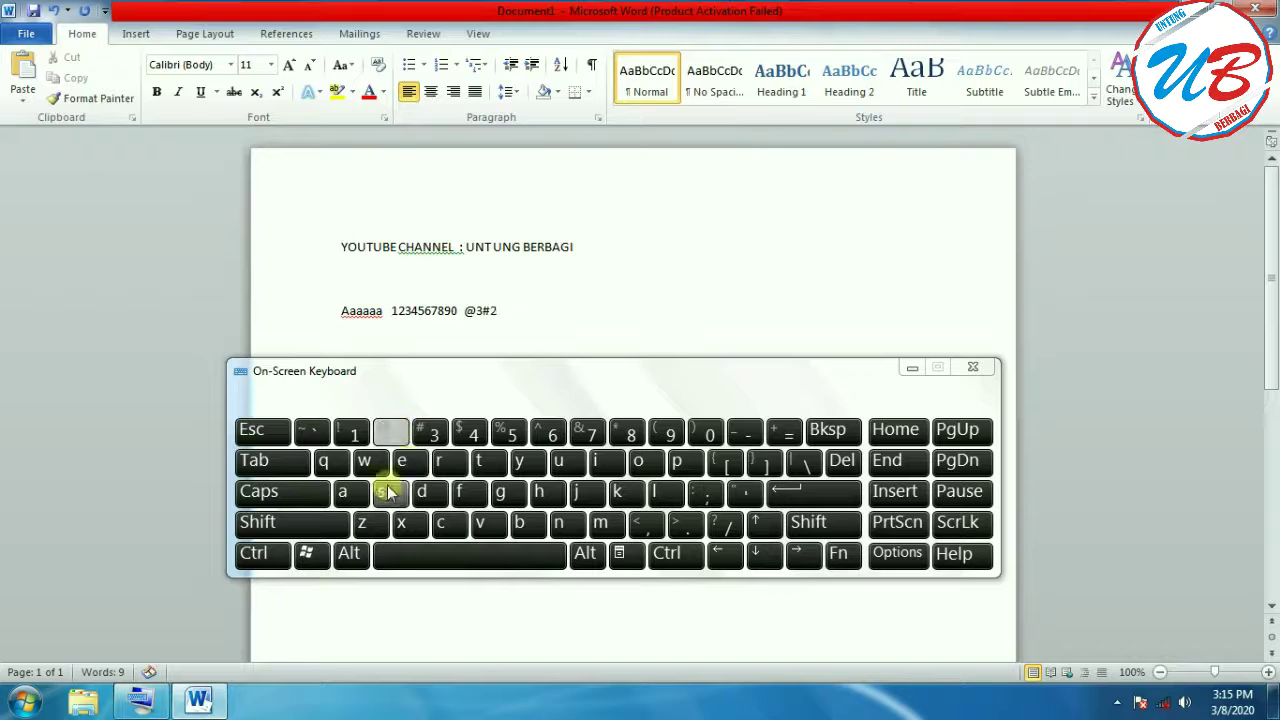
left_click(303, 524)
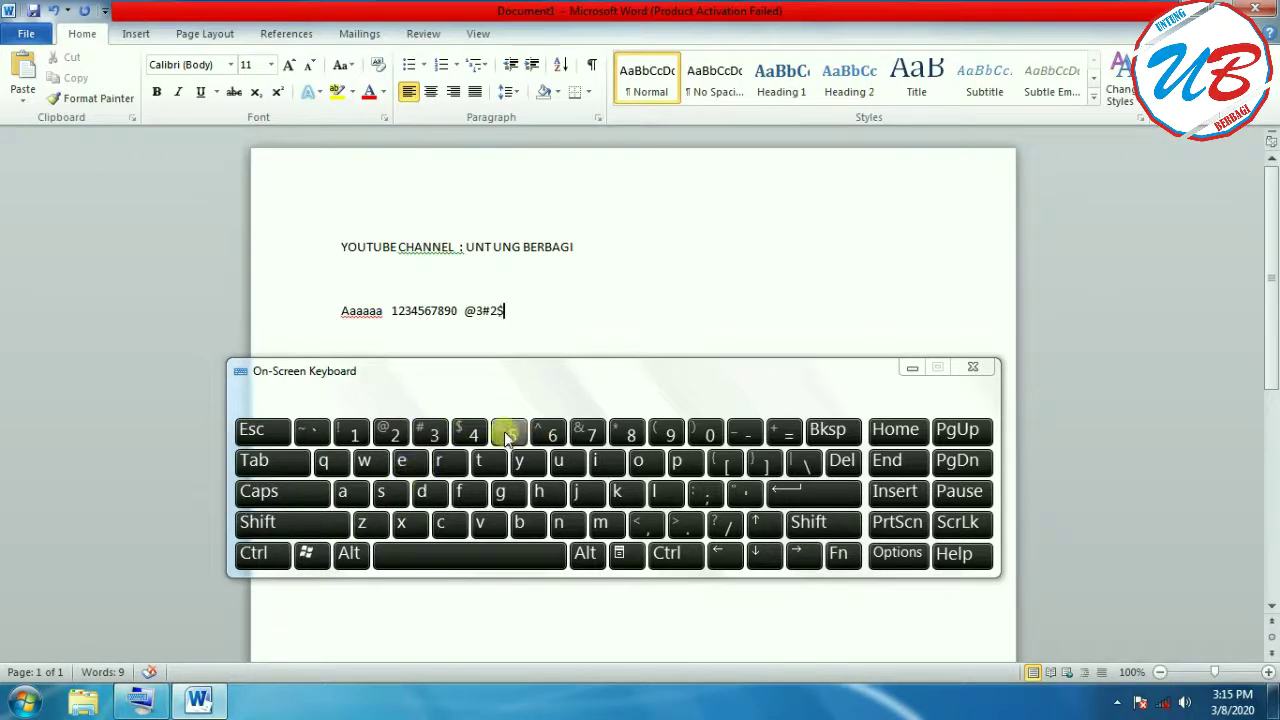
left_click(300, 524)
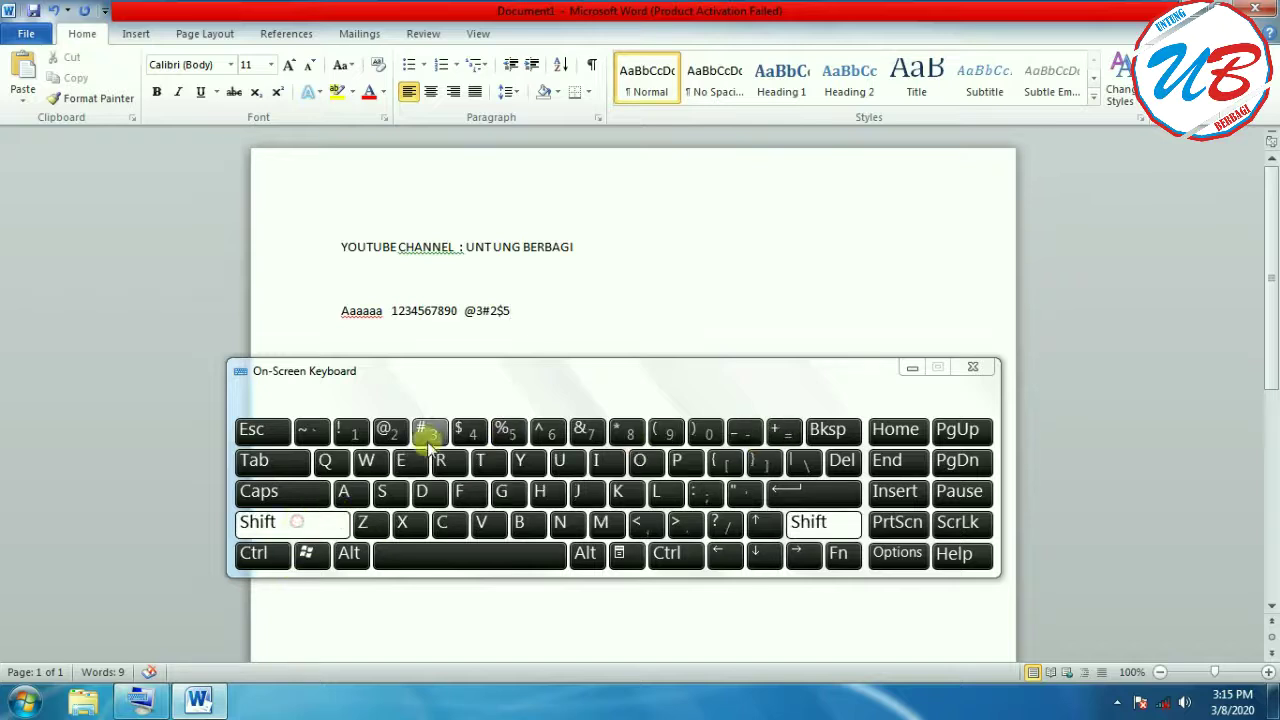
left_click(508, 430)
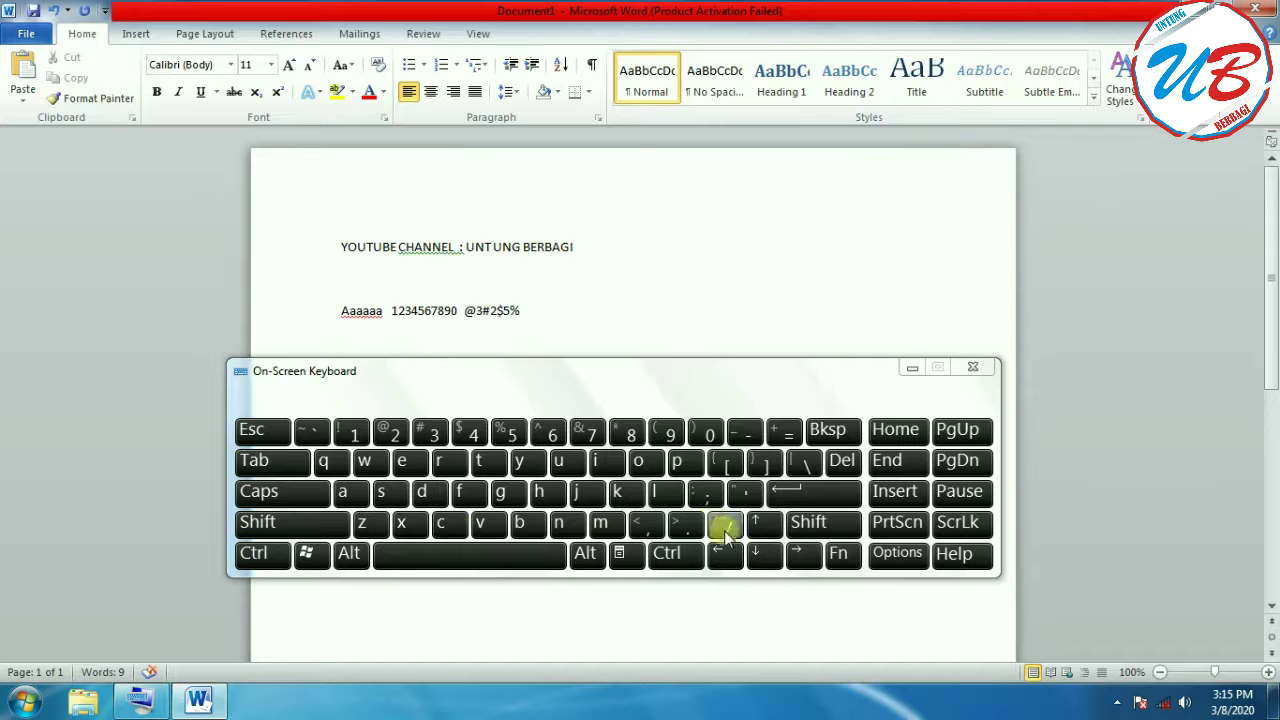
Start a new line below the symbols and enter asdf with the On-Screen Keyboard
left_click(814, 491)
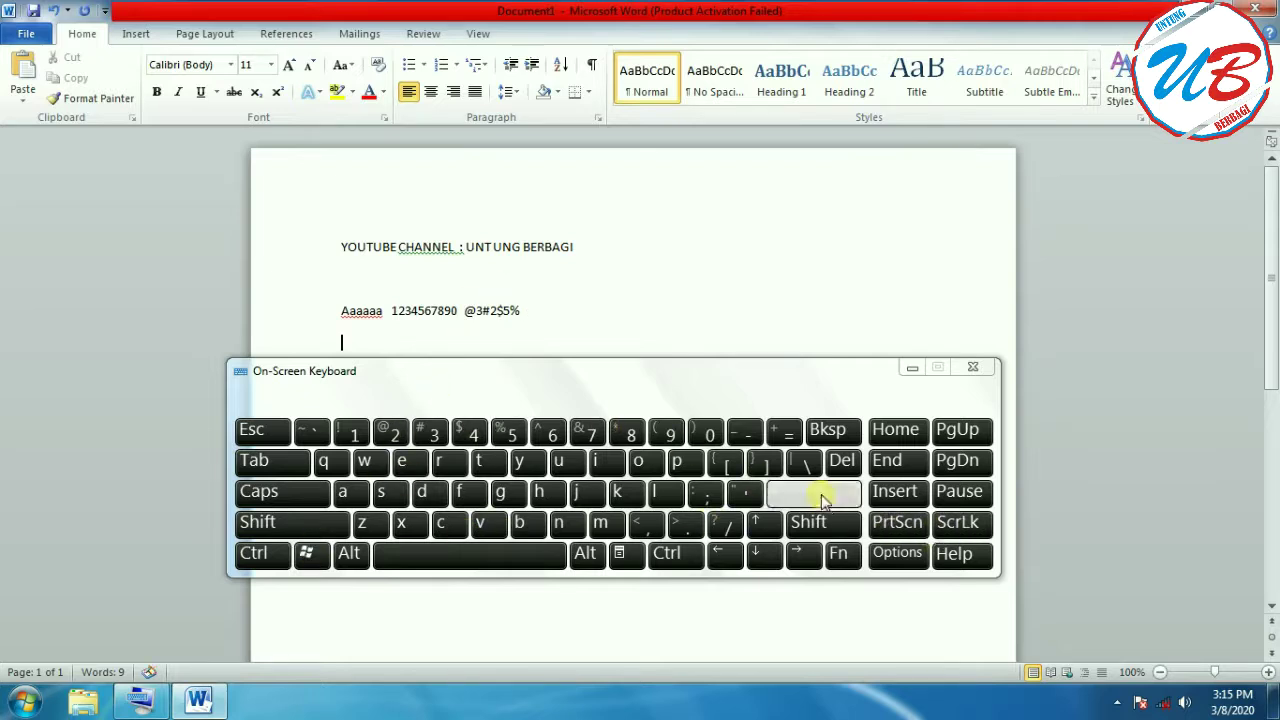
left_click(343, 492)
left_click(380, 492)
left_click(424, 493)
left_click(470, 496)
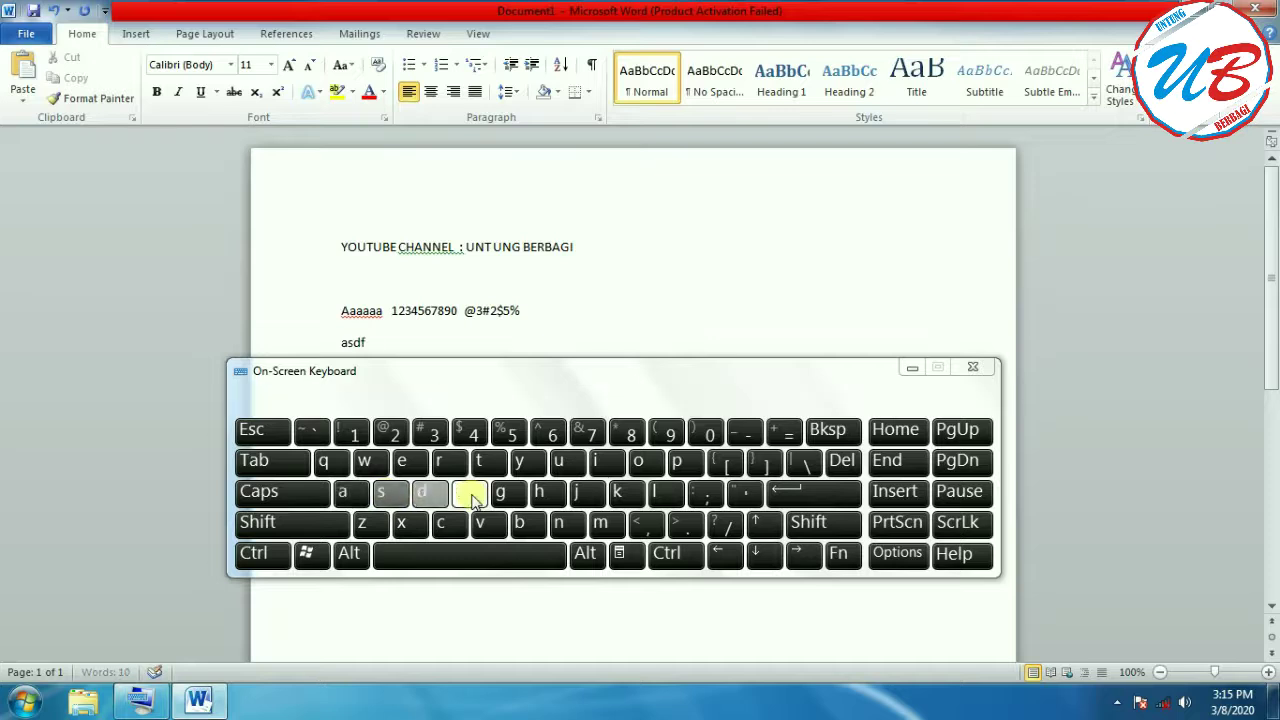
Insert three tabs after asdf, enter ghjk, and move the On-Screen Keyboard slightly lower so it clears the text
left_click(266, 462)
double_click(266, 462)
left_click(500, 492)
left_click(548, 492)
left_click(577, 492)
left_click(619, 492)
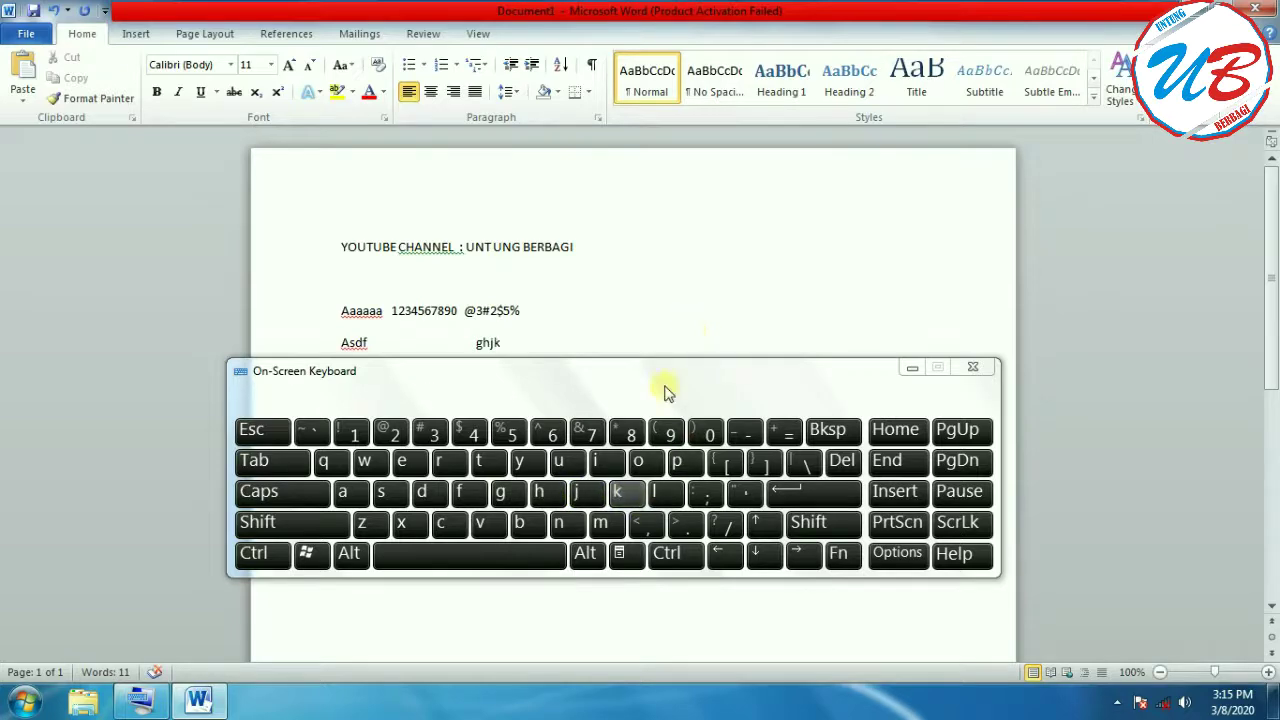
left_click_drag(669, 379, 655, 396)
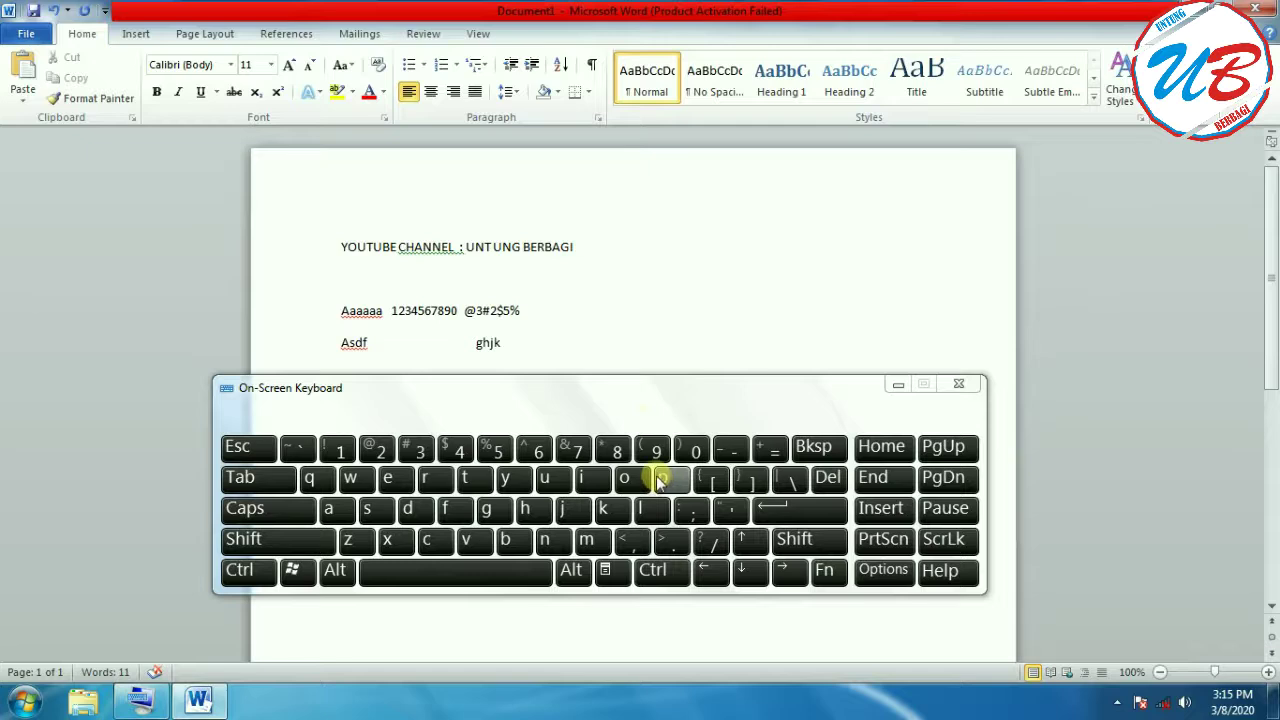